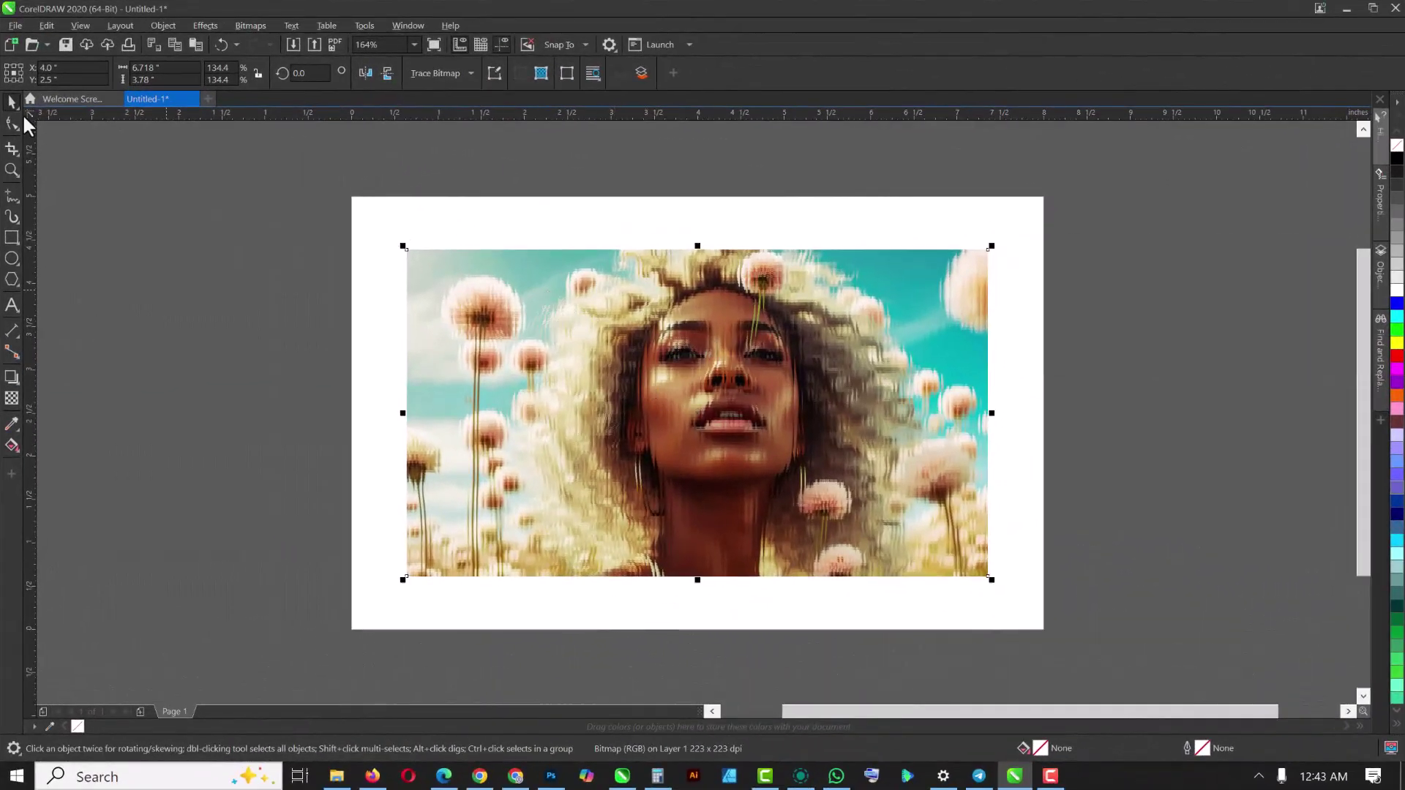
click(13, 123)
key(space)
key(Escape)
scroll(672, 332, up, 2)
scroll(670, 331, down, 2)
key(F6)
drag(353, 223, 884, 527)
click(1397, 158)
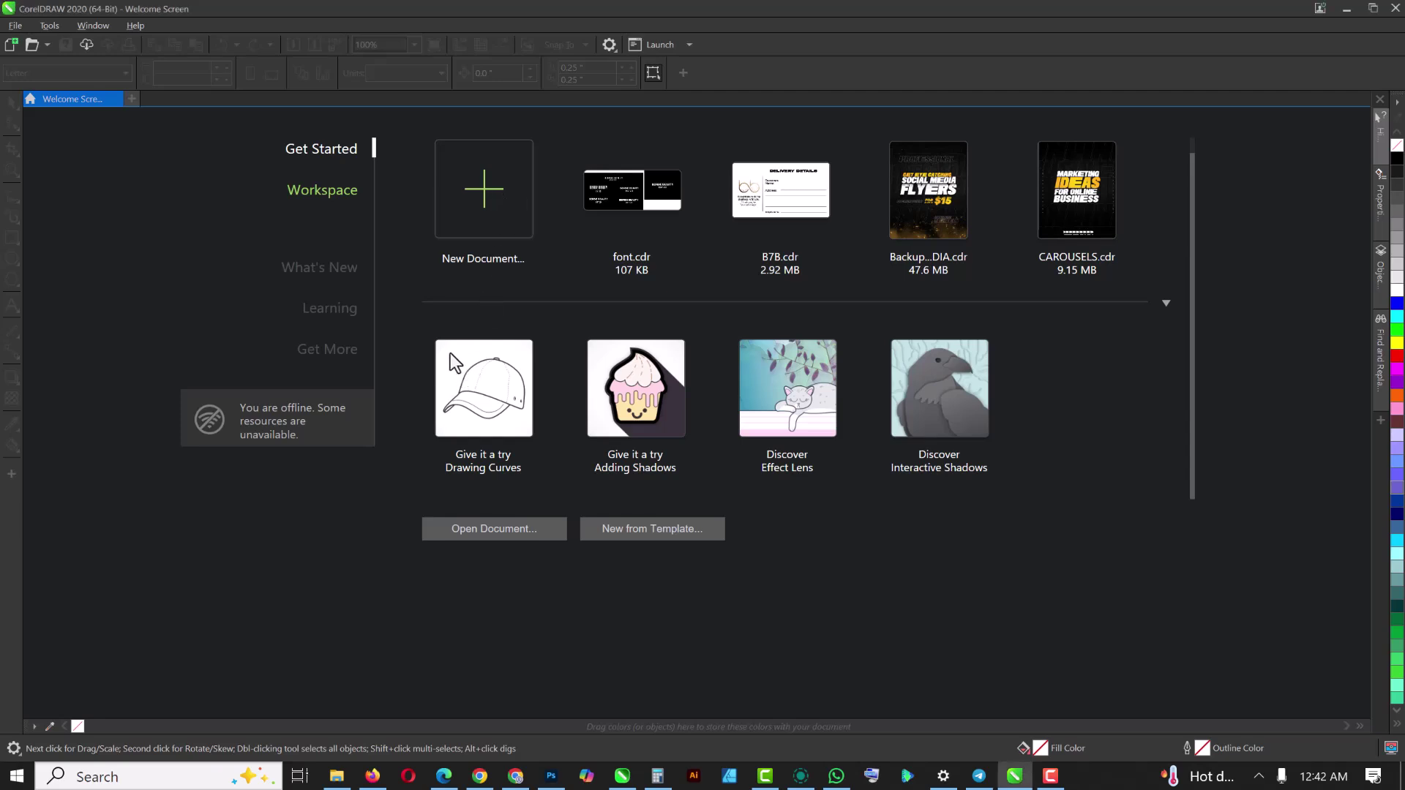
Step: Create a new RGB document at 300 dpi and set the page width to 8 inches, keeping the 5-inch height
click(476, 197)
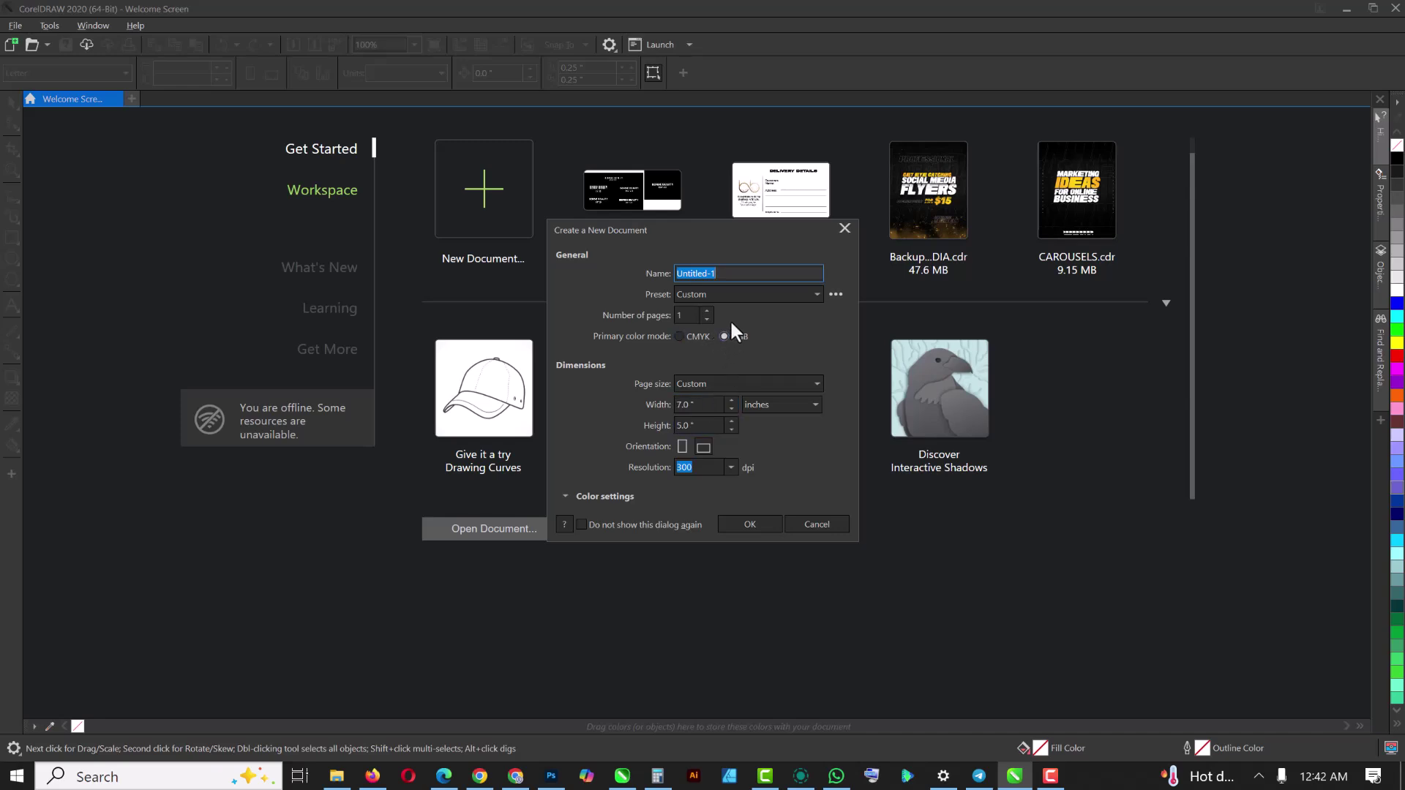
click(759, 524)
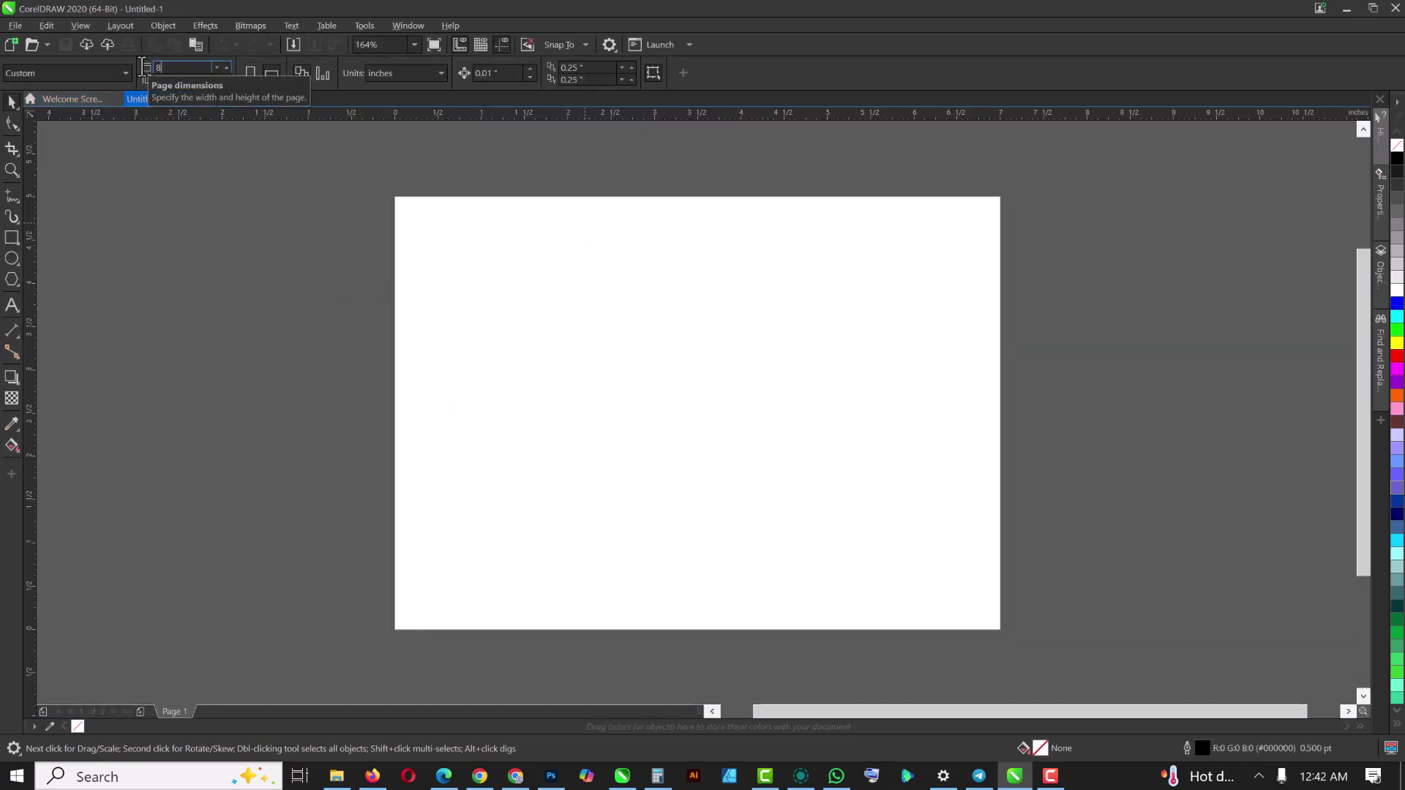
key(Return)
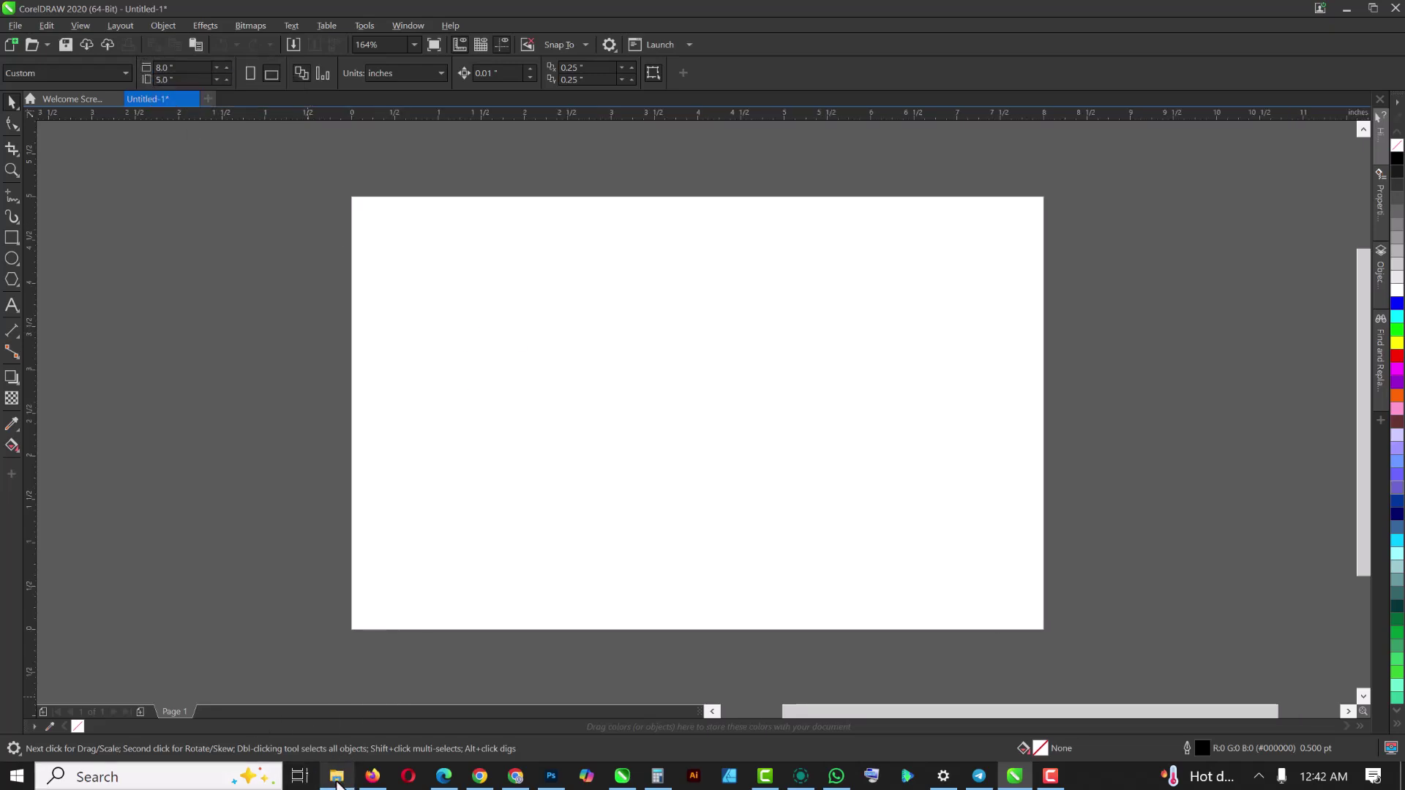
Step: Bring in the portrait photo from the Downloads folder, centred on the page and enlarged to about 6.72 by 3.78 inches
click(336, 777)
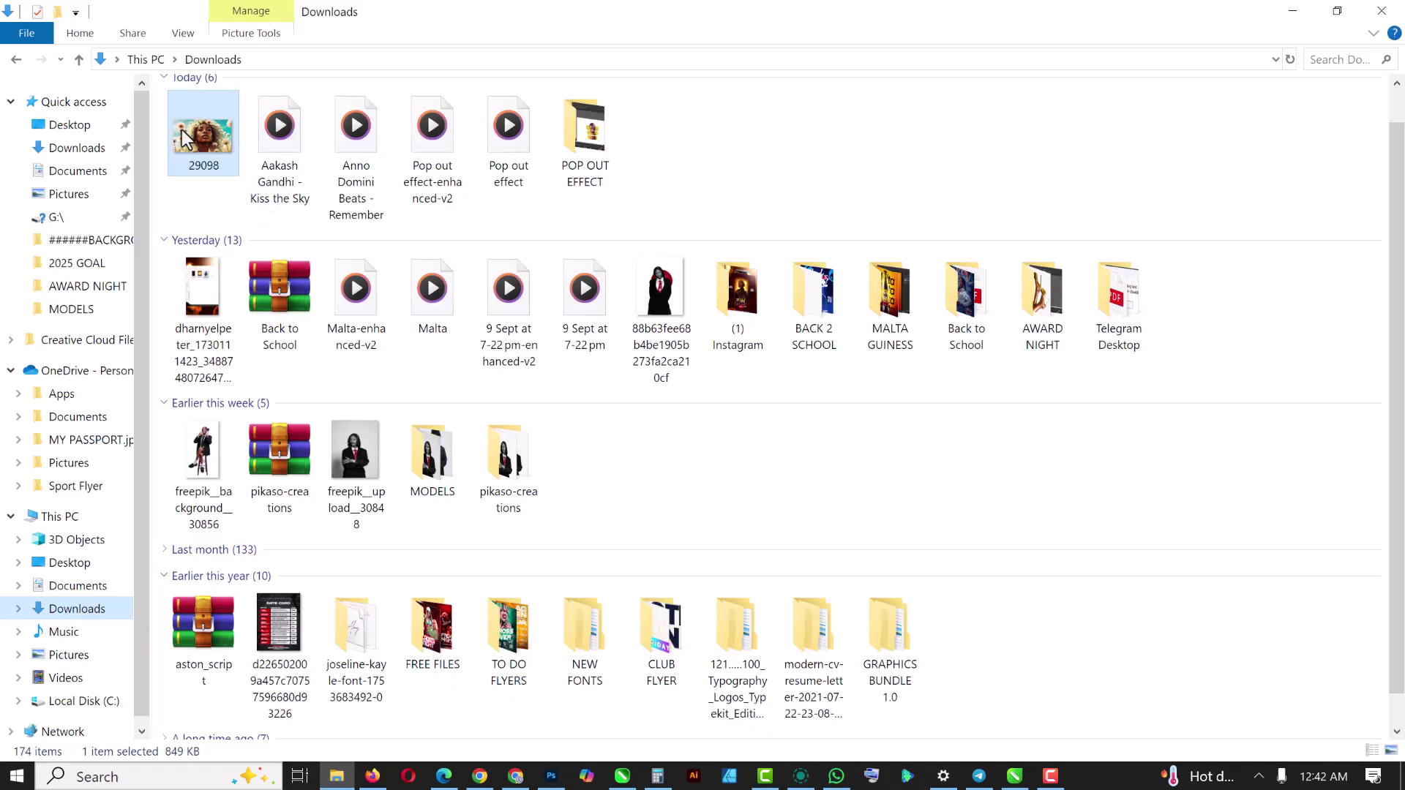
drag(181, 129, 730, 380)
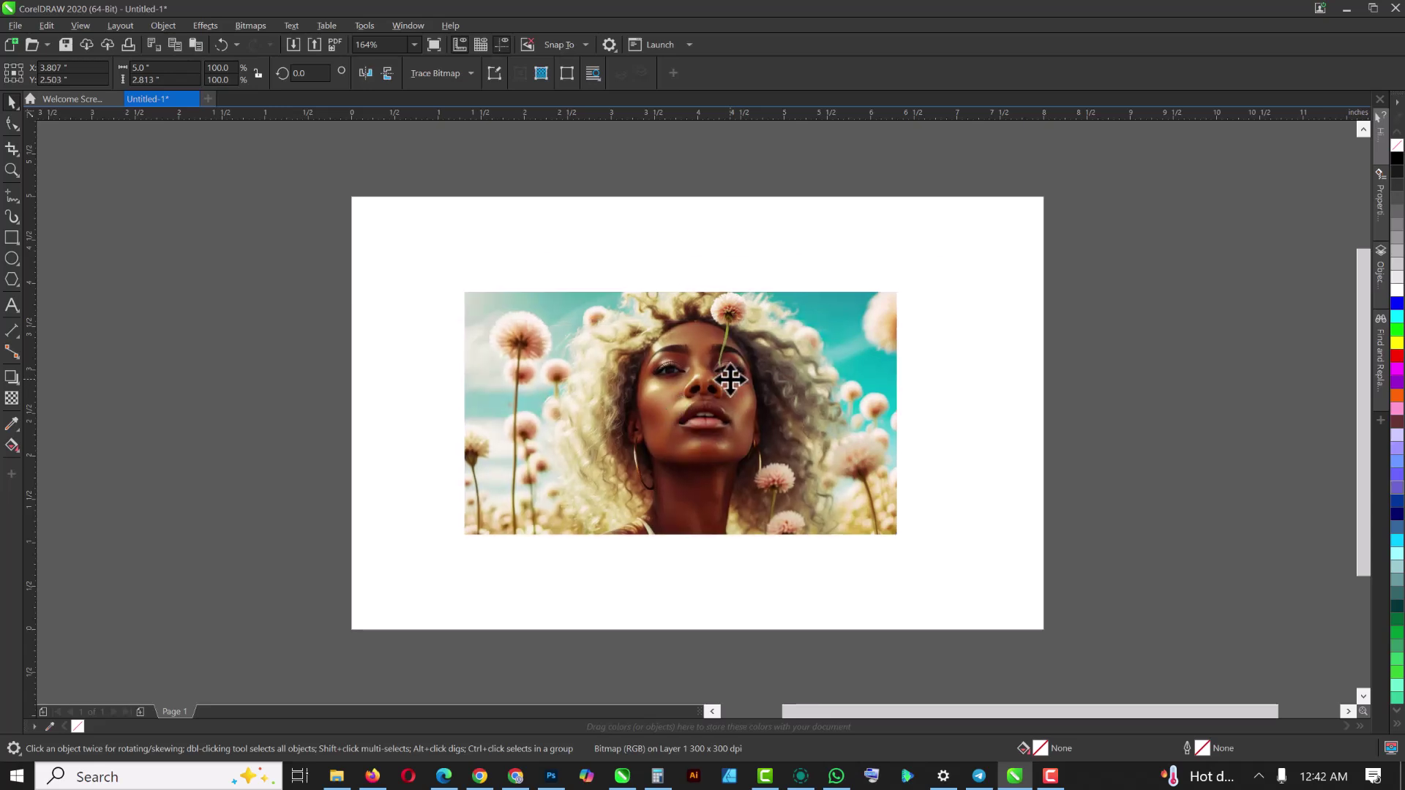
key(p)
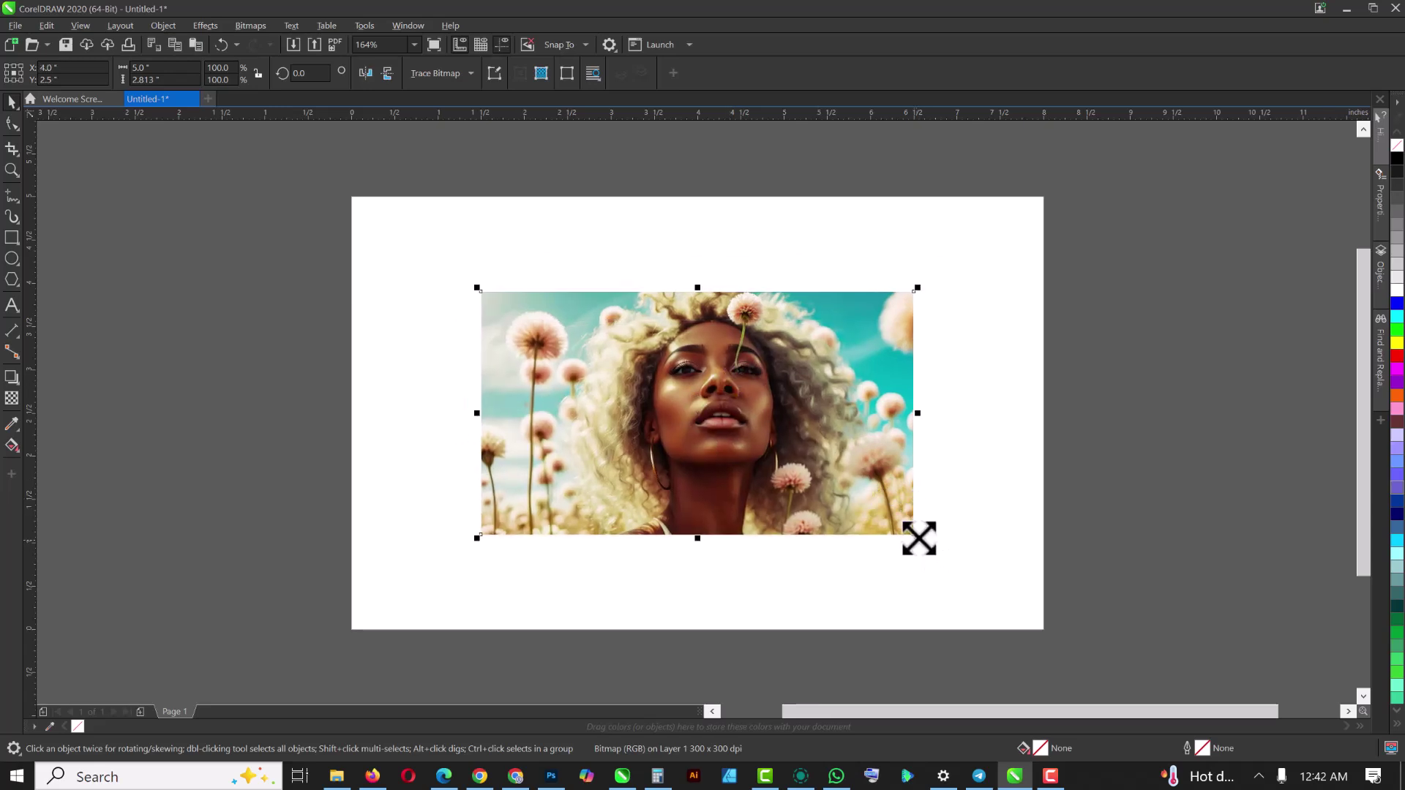
drag(919, 539, 995, 613)
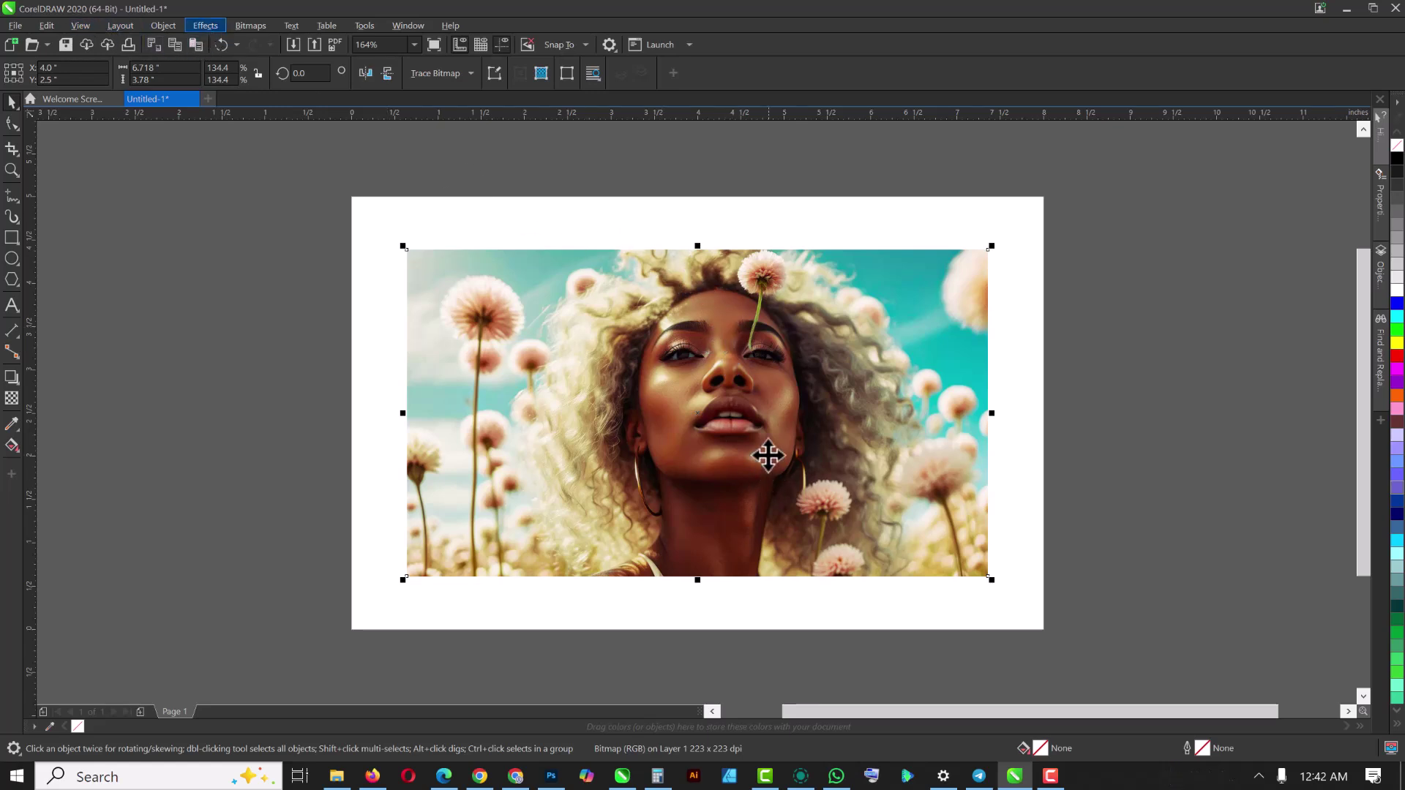
Step: Apply the Glass Block creative effect to the portrait bitmap with block width 20 and block height 8
click(745, 405)
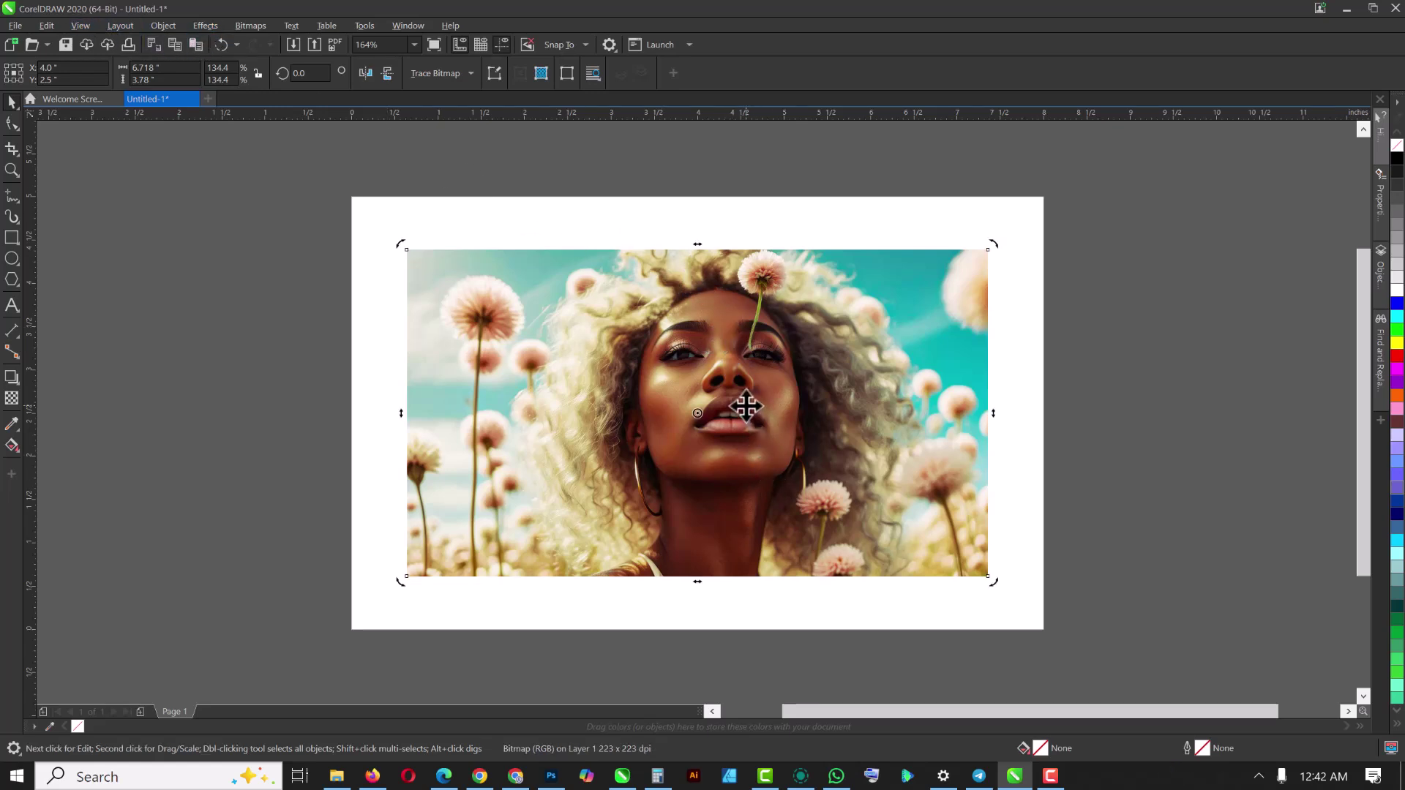
click(744, 407)
click(209, 25)
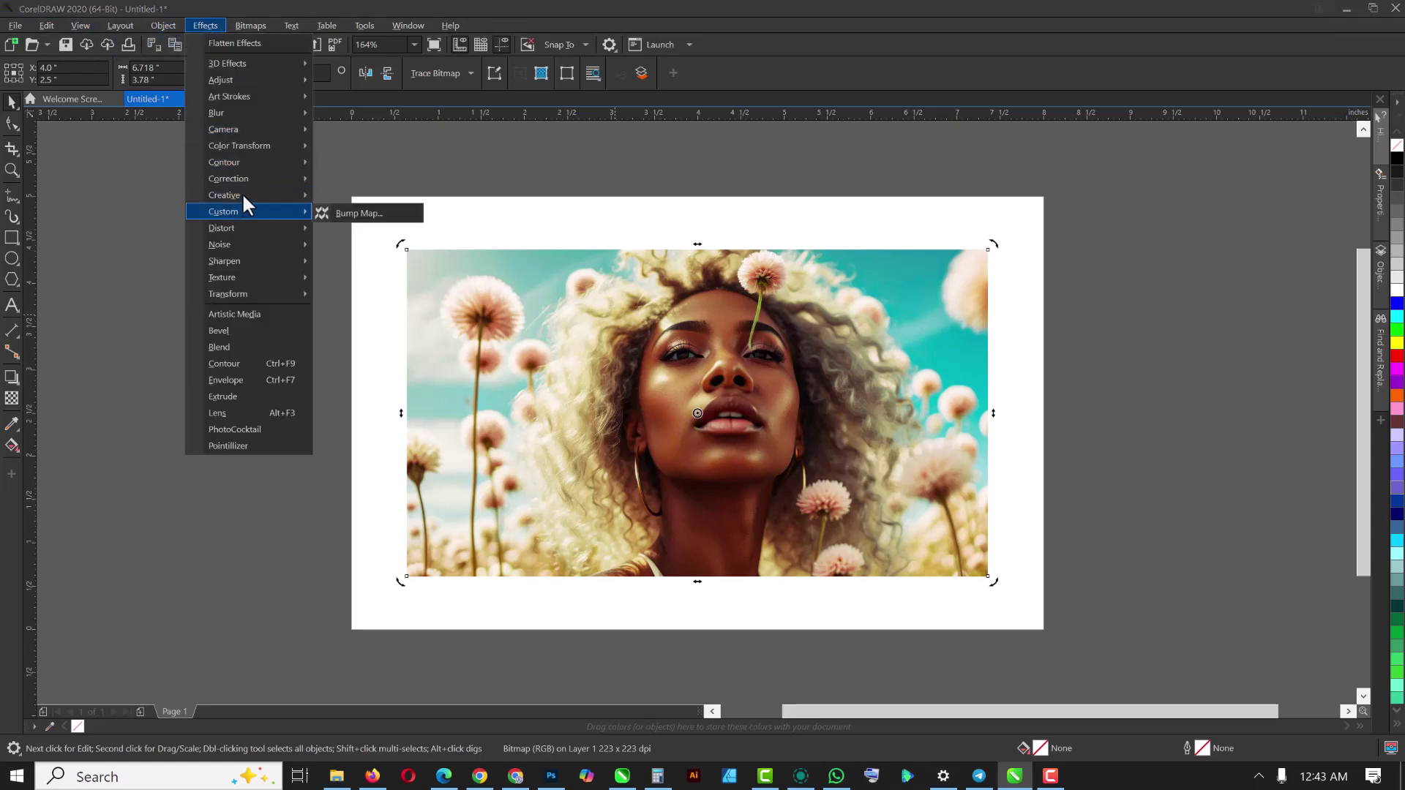
mouse_move(250, 197)
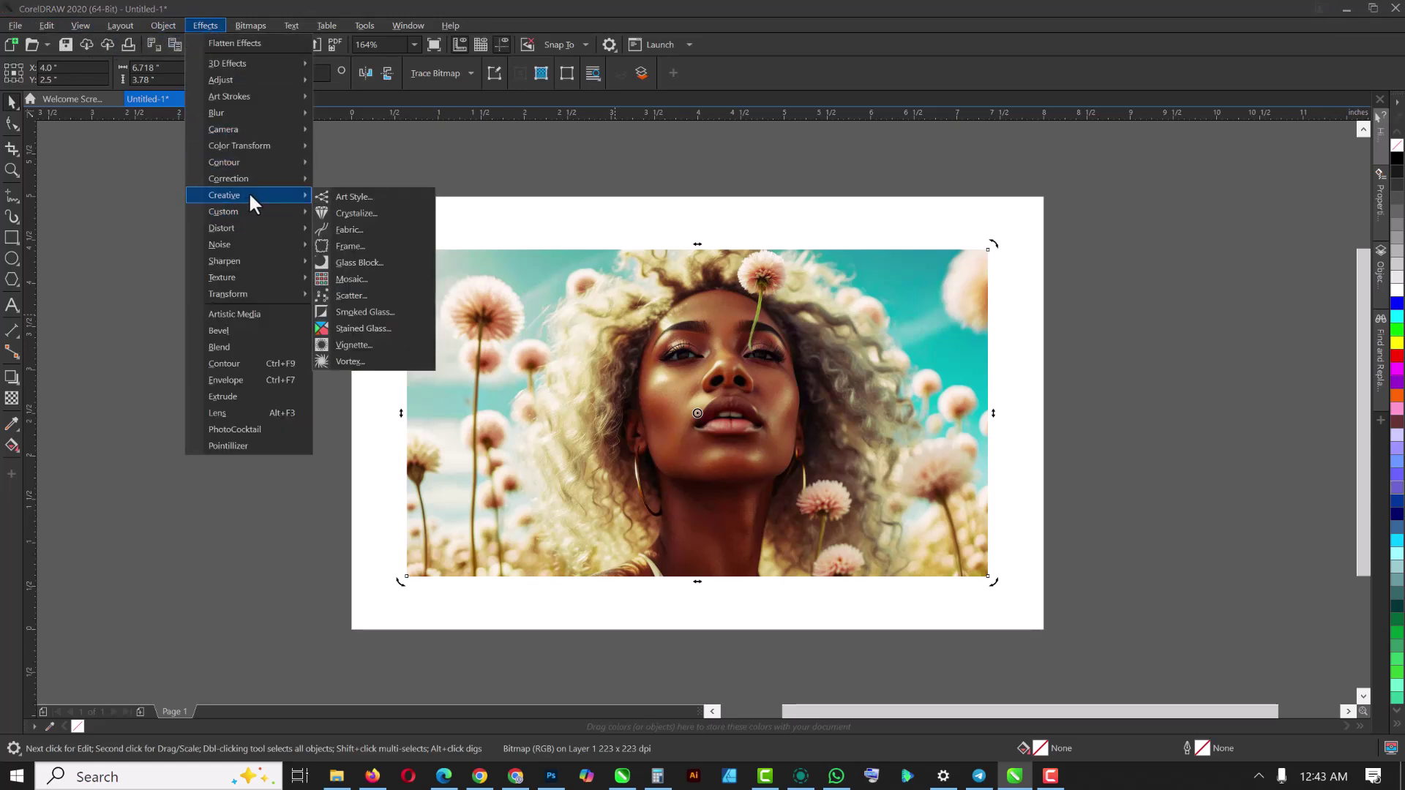
click(381, 264)
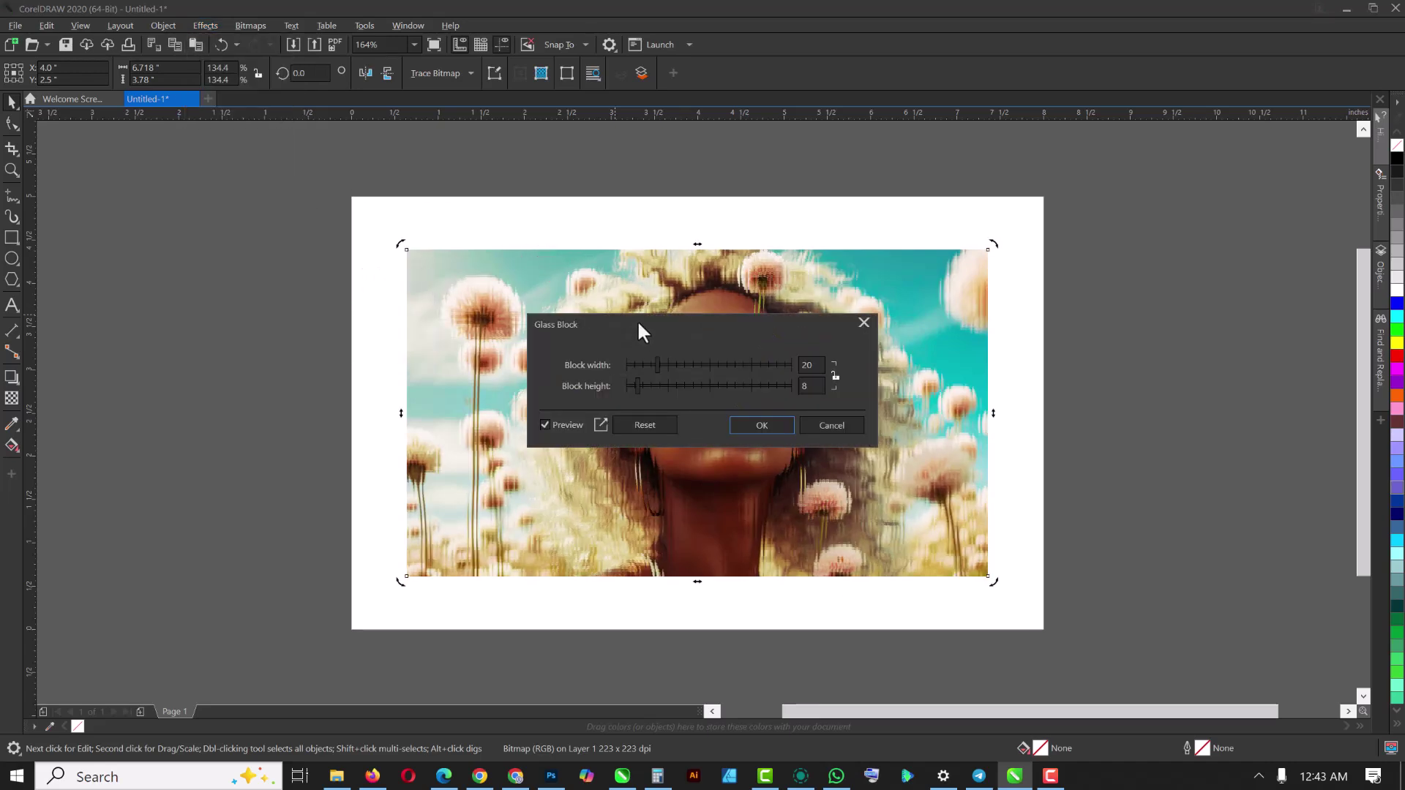
drag(638, 324, 1121, 257)
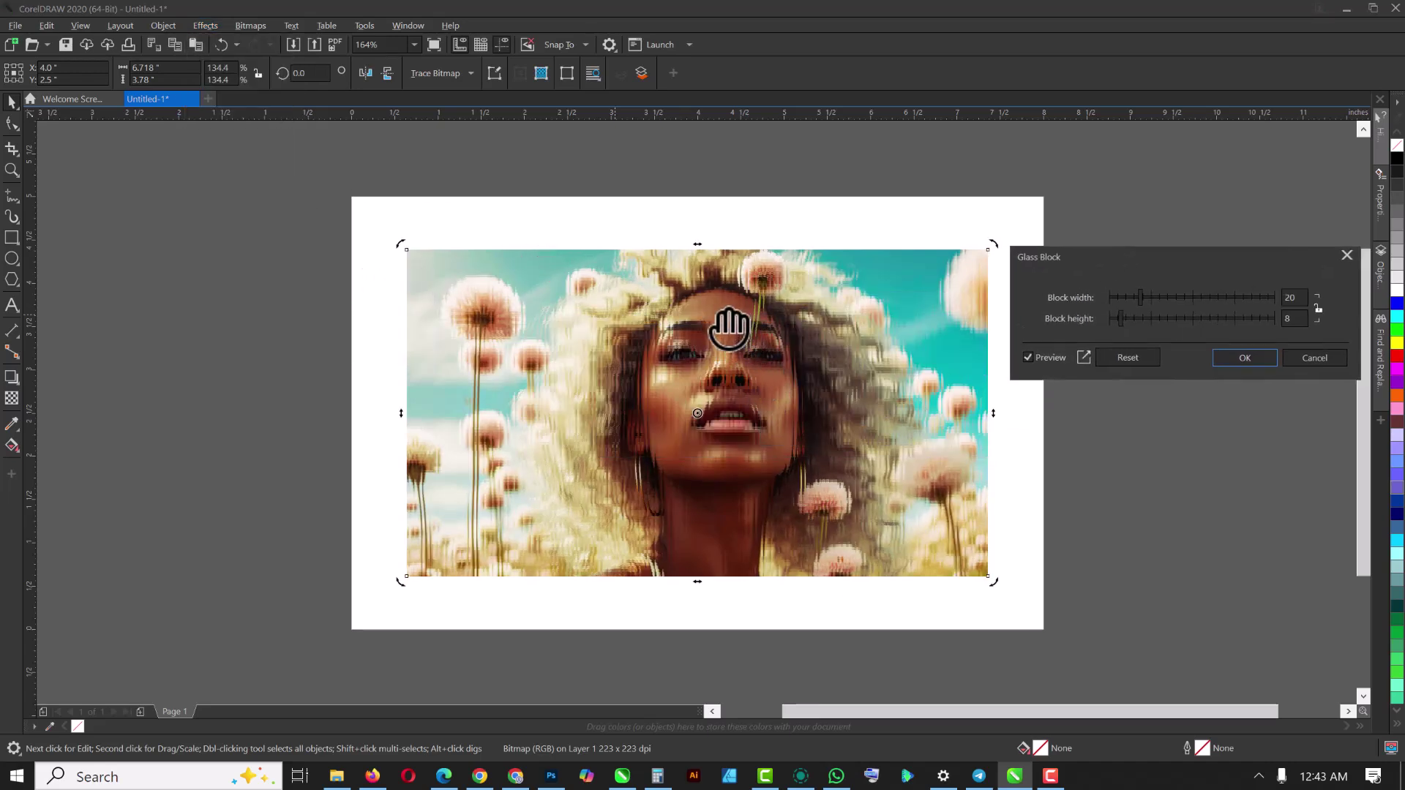
click(1243, 357)
Step: Crop the glass-block bitmap by moving its left edge nodes to the middle of the face, then deselect it
click(682, 362)
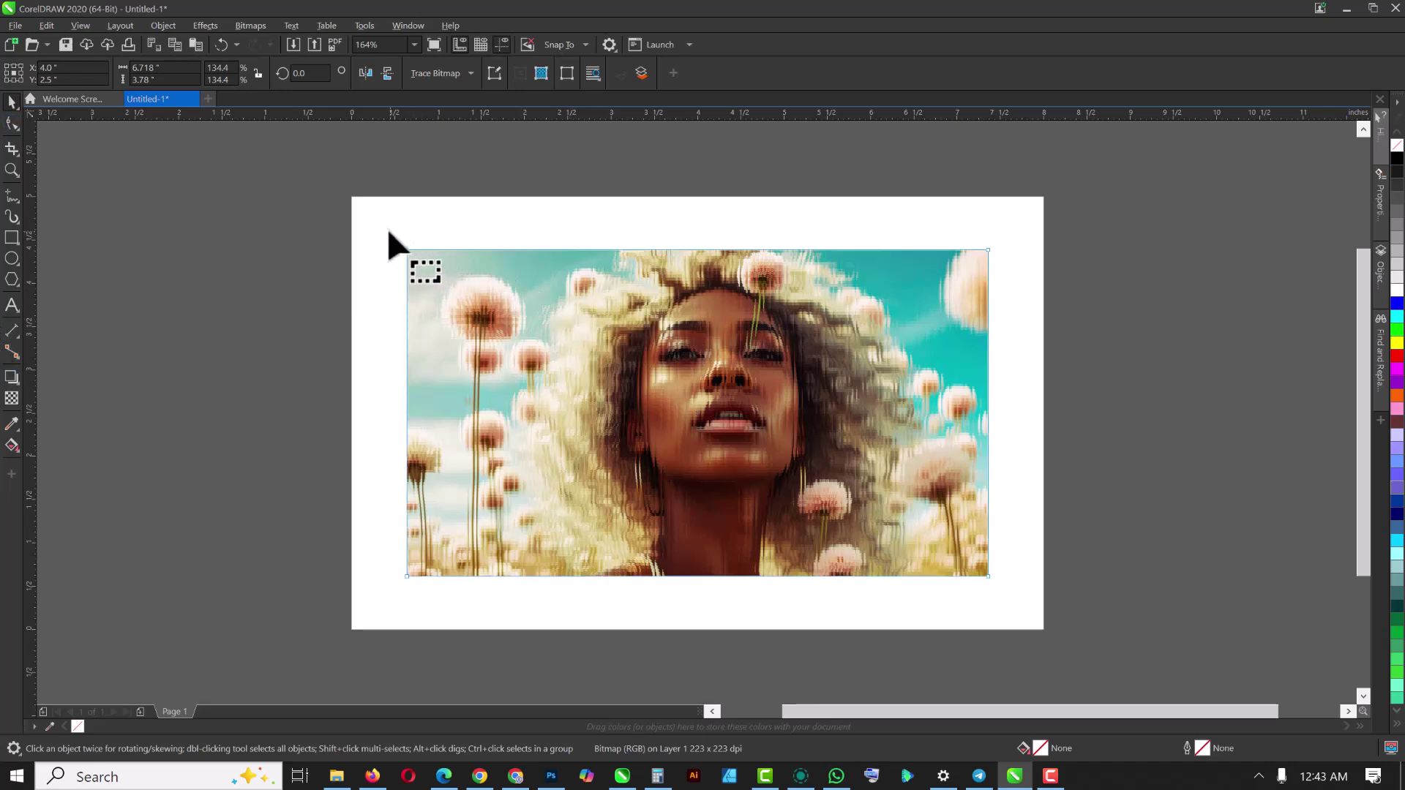
click(386, 230)
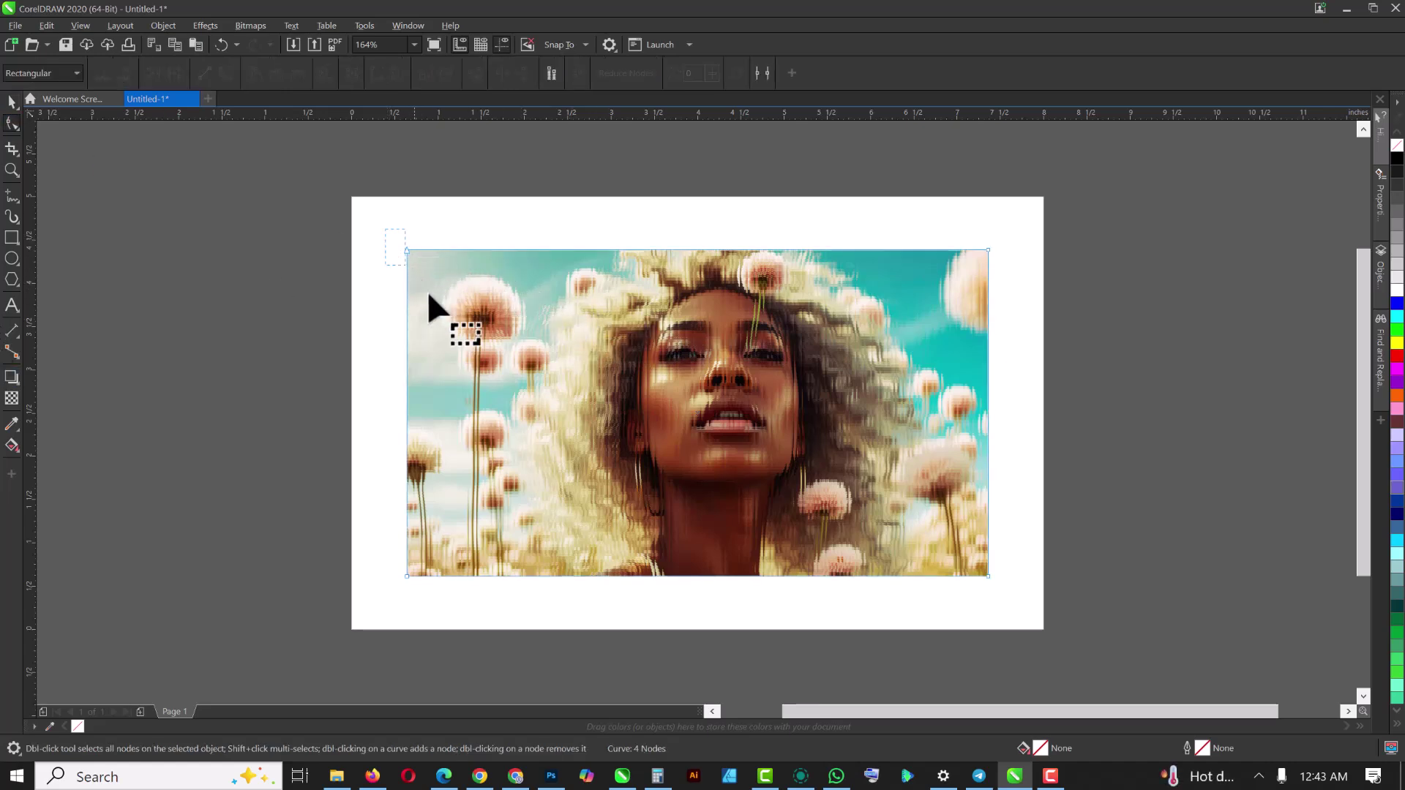
drag(431, 298, 458, 427)
drag(440, 554, 727, 554)
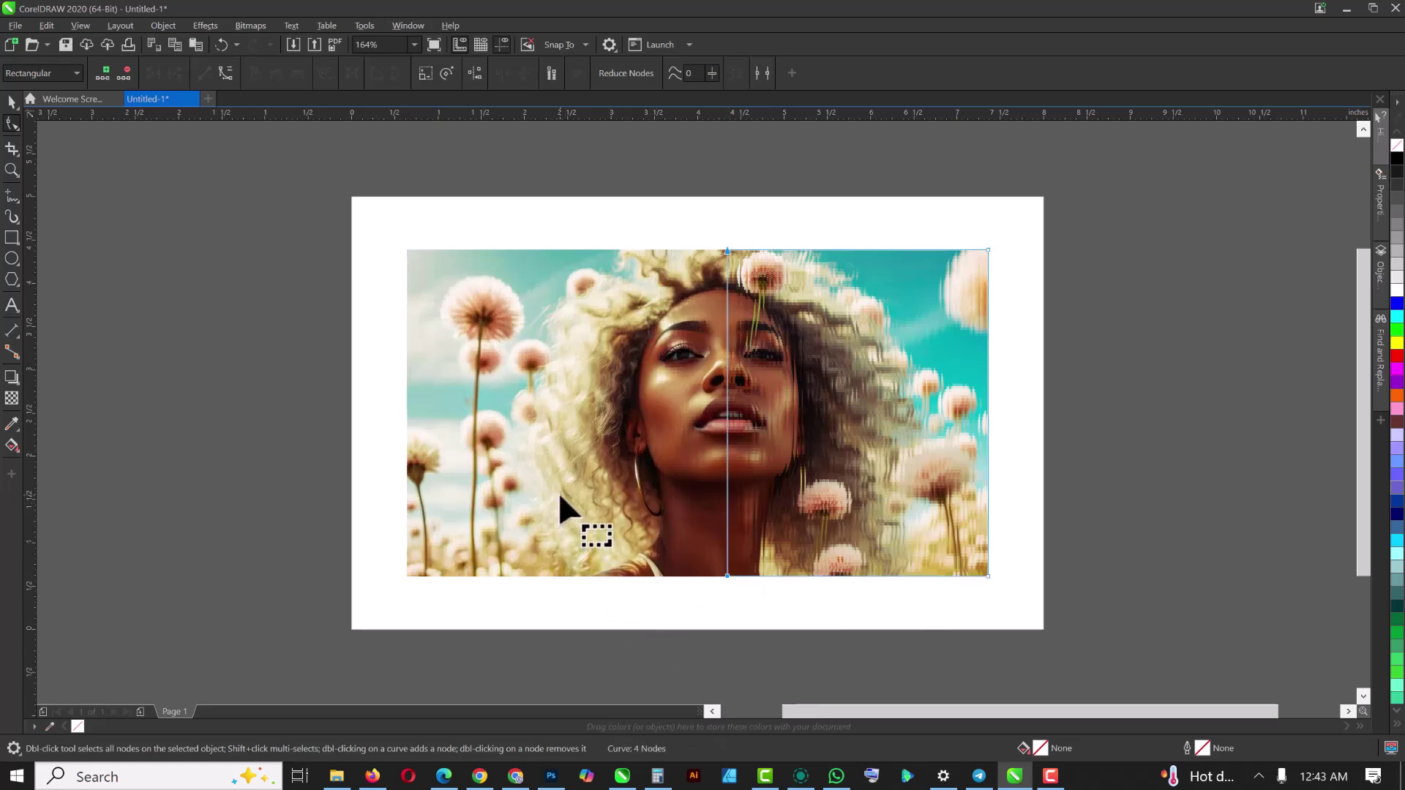
key(space)
click(1160, 284)
Step: Examine the face up close, comparing the clear half of the portrait with the glass-block half
scroll(690, 367, up, 4)
scroll(691, 367, up, 3)
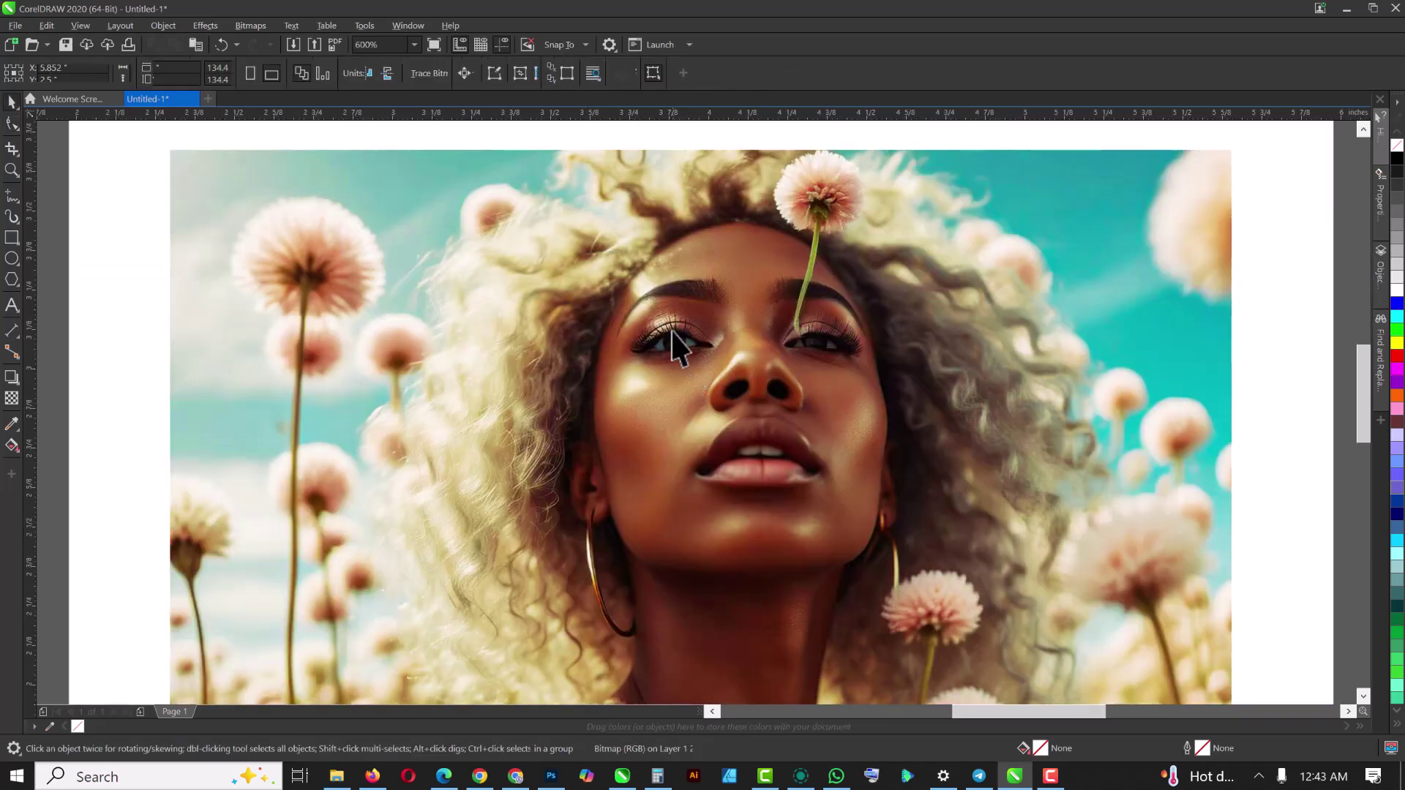
scroll(672, 330, up, 2)
scroll(672, 331, down, 3)
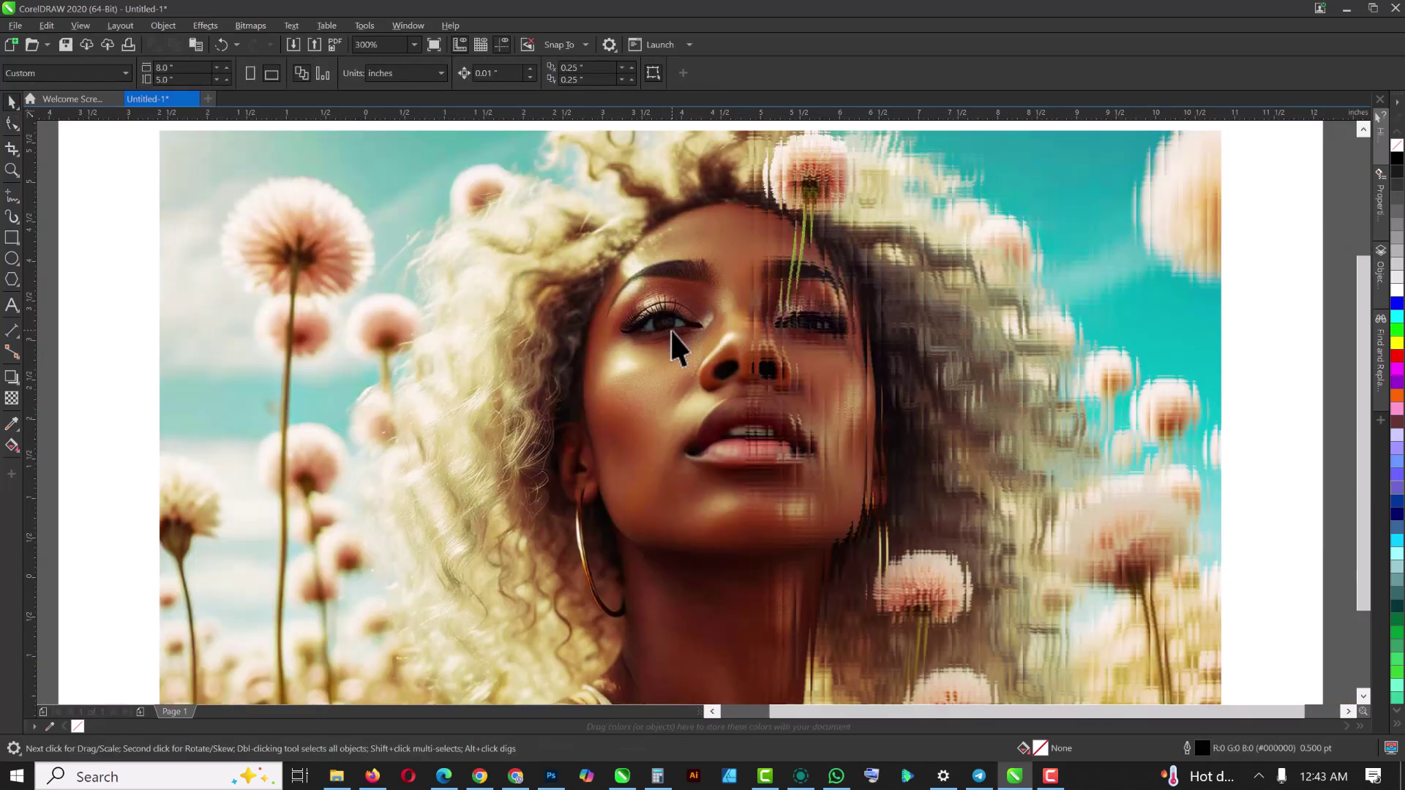
scroll(671, 330, down, 2)
scroll(670, 331, up, 2)
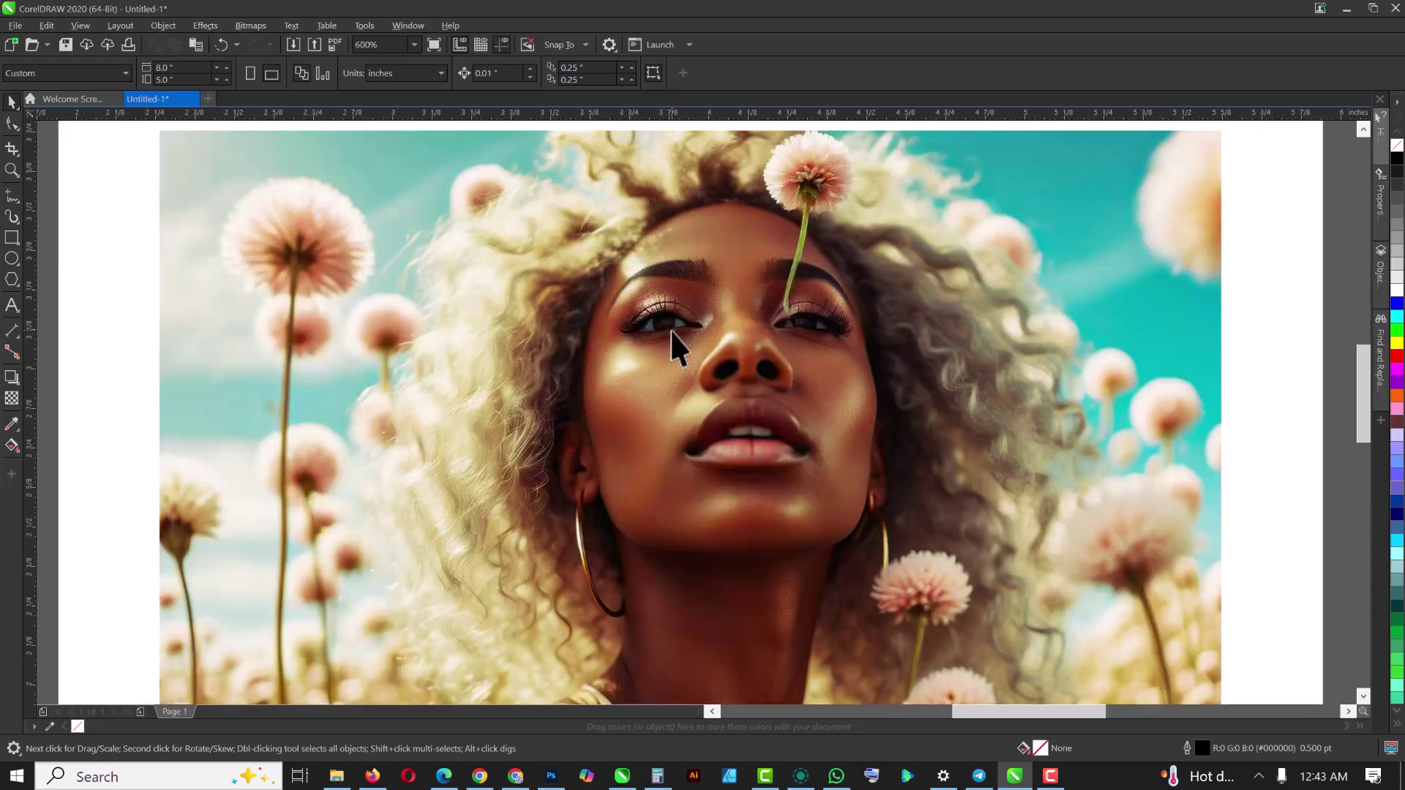
scroll(670, 330, up, 2)
scroll(669, 329, down, 1)
scroll(669, 329, down, 1)
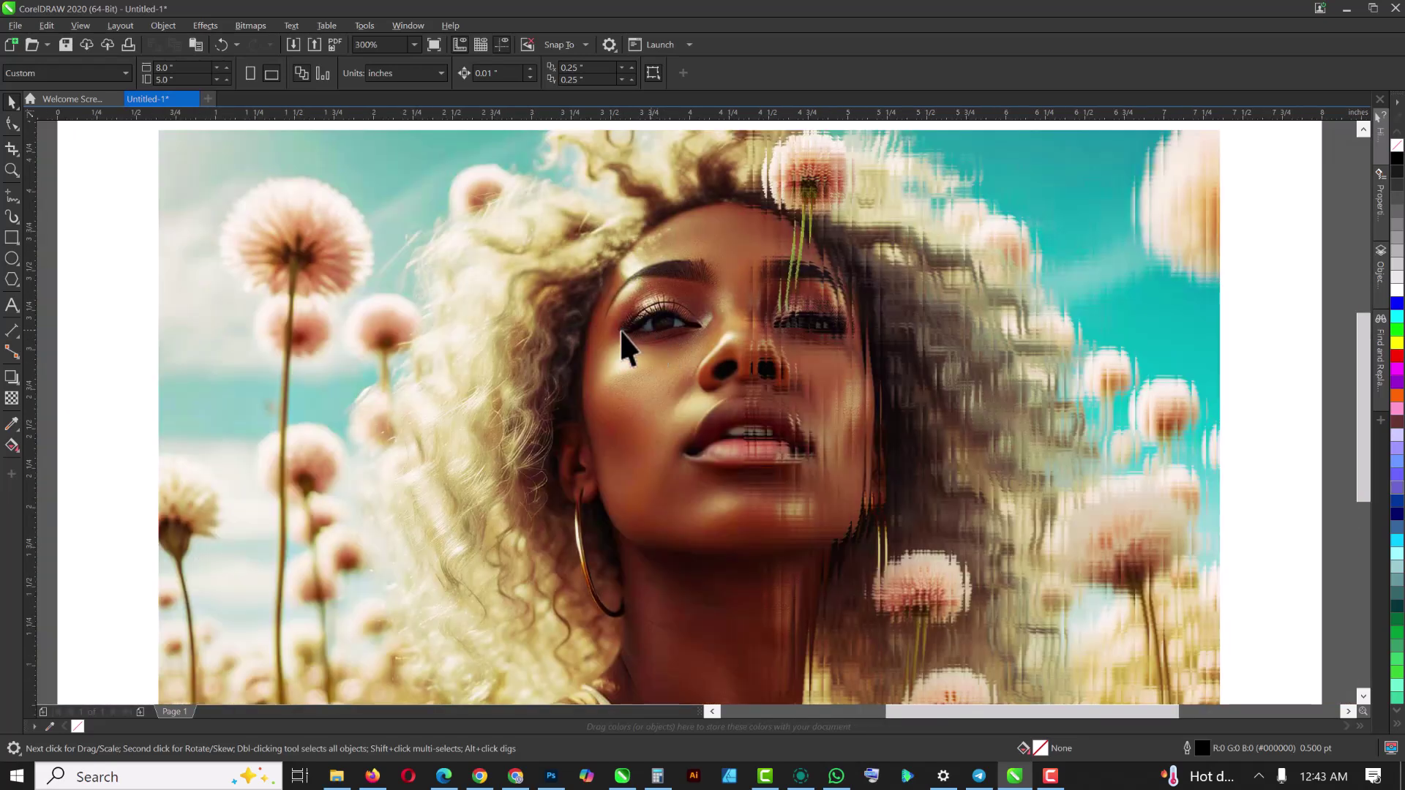
scroll(553, 331, down, 2)
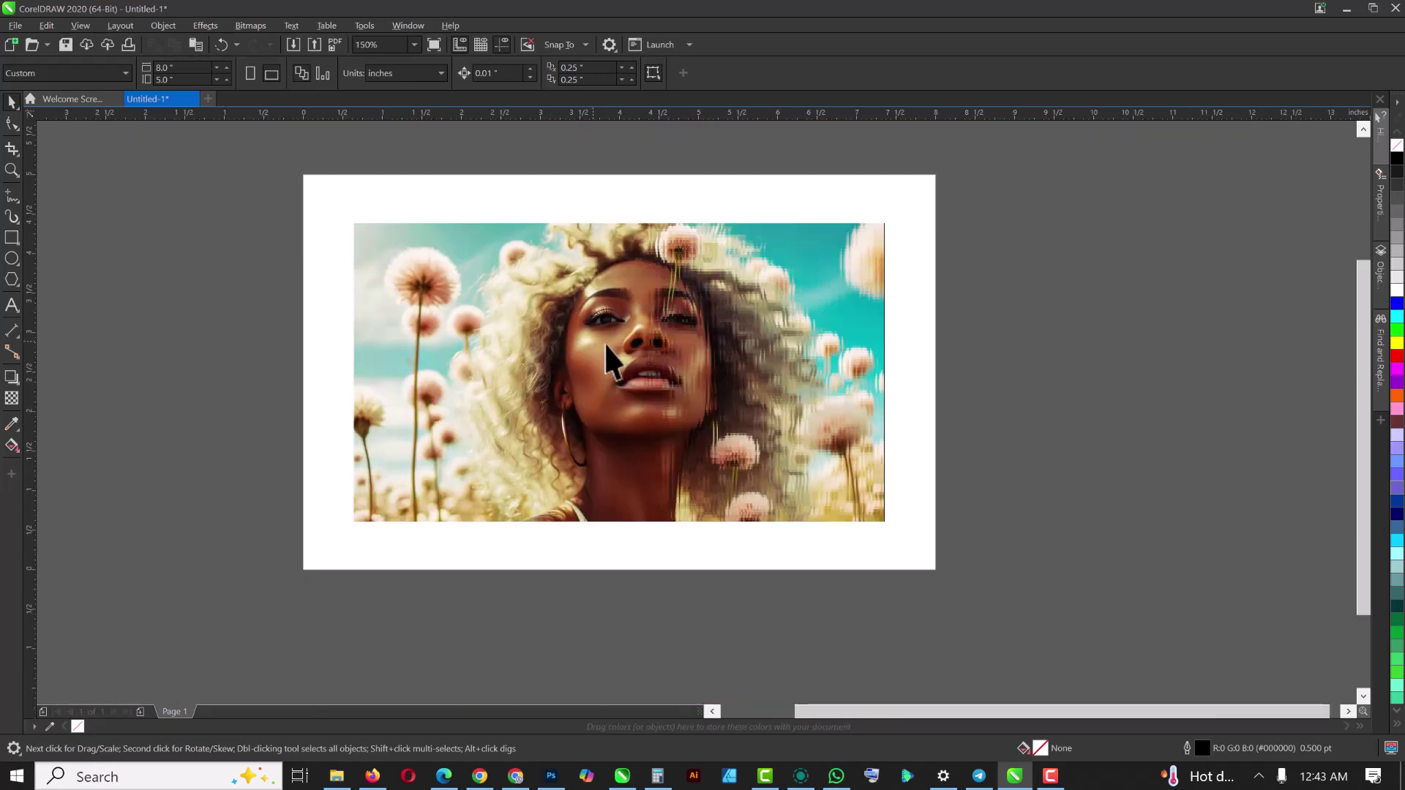
Step: Draw a black-filled rectangle of about 6.7 by 3.85 inches over the portrait, with no outline
click(12, 238)
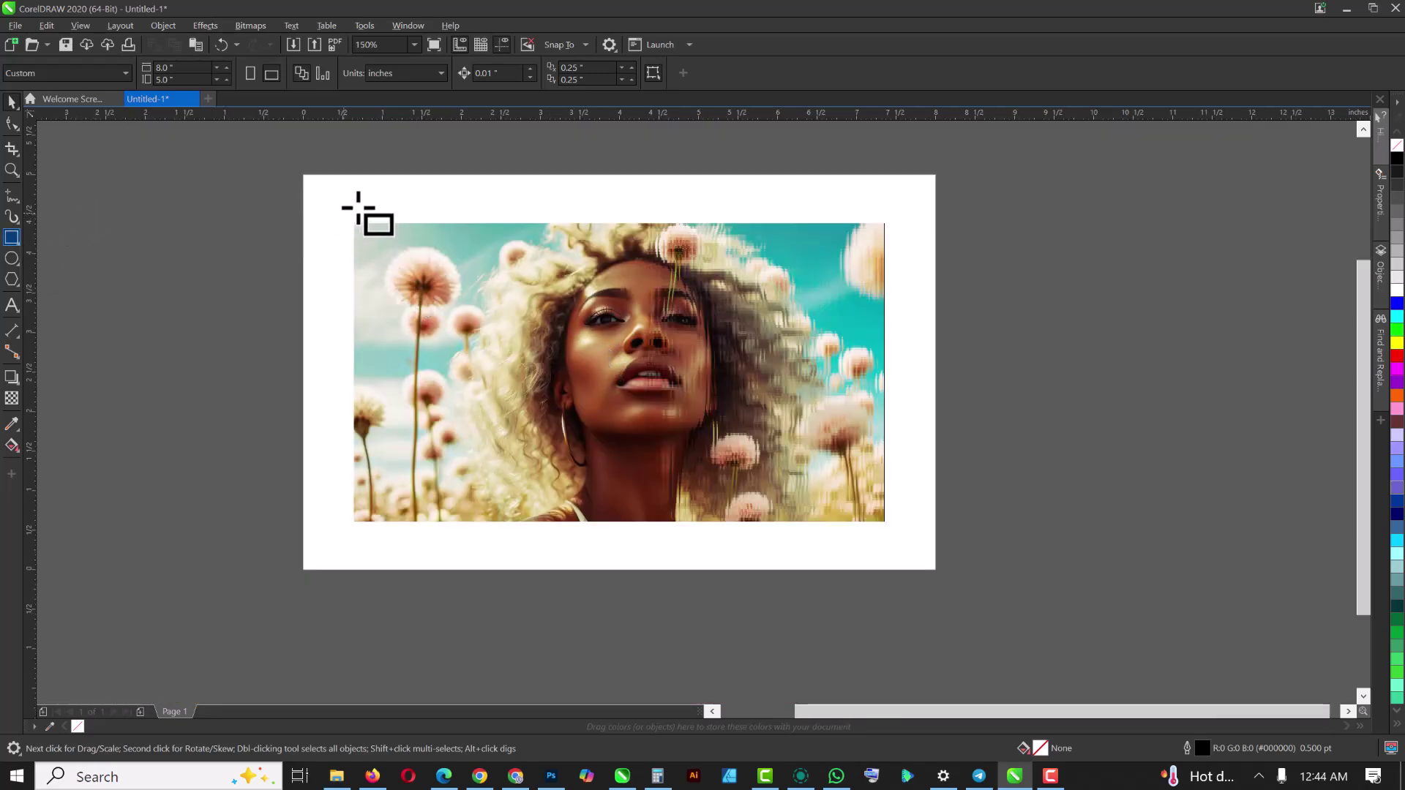
drag(381, 254, 881, 526)
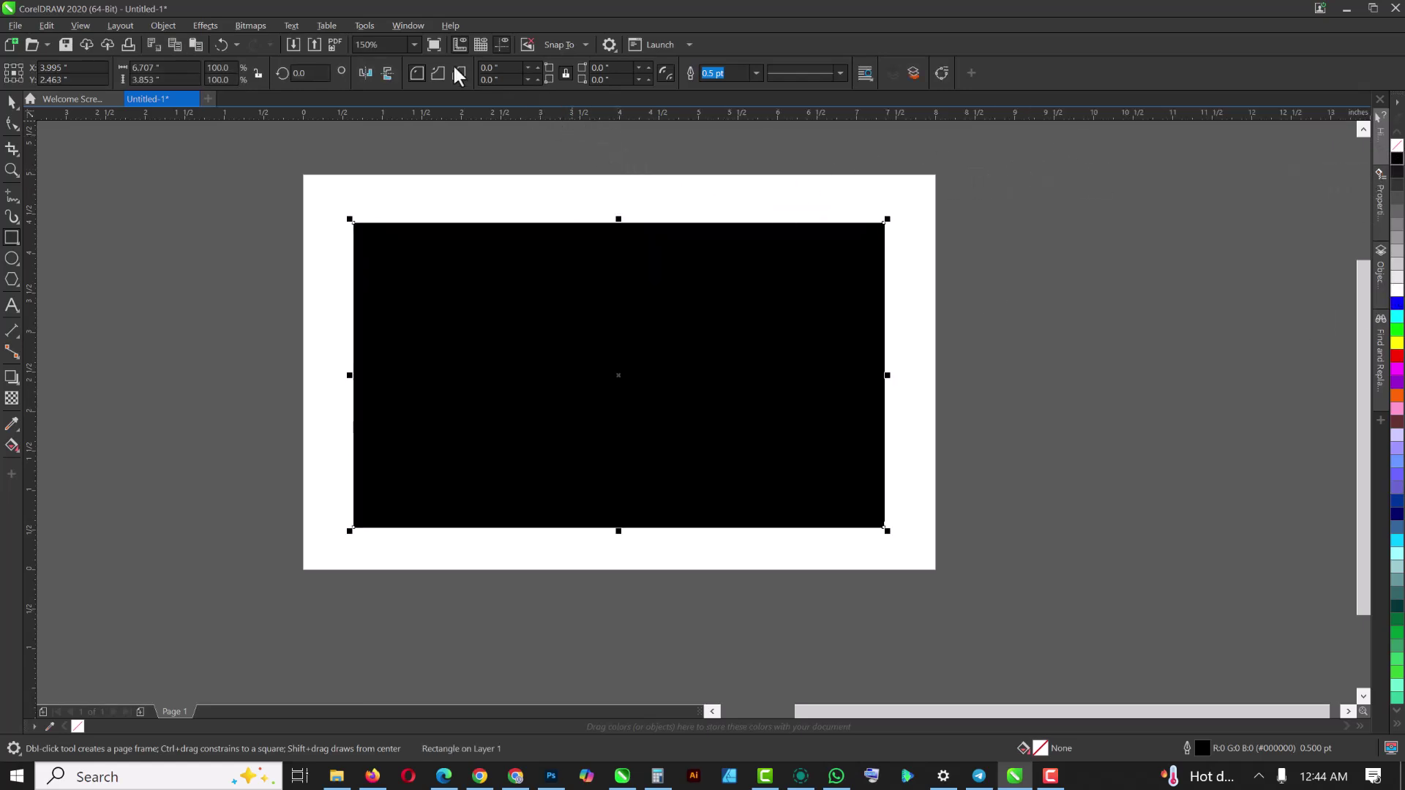
click(756, 73)
click(735, 87)
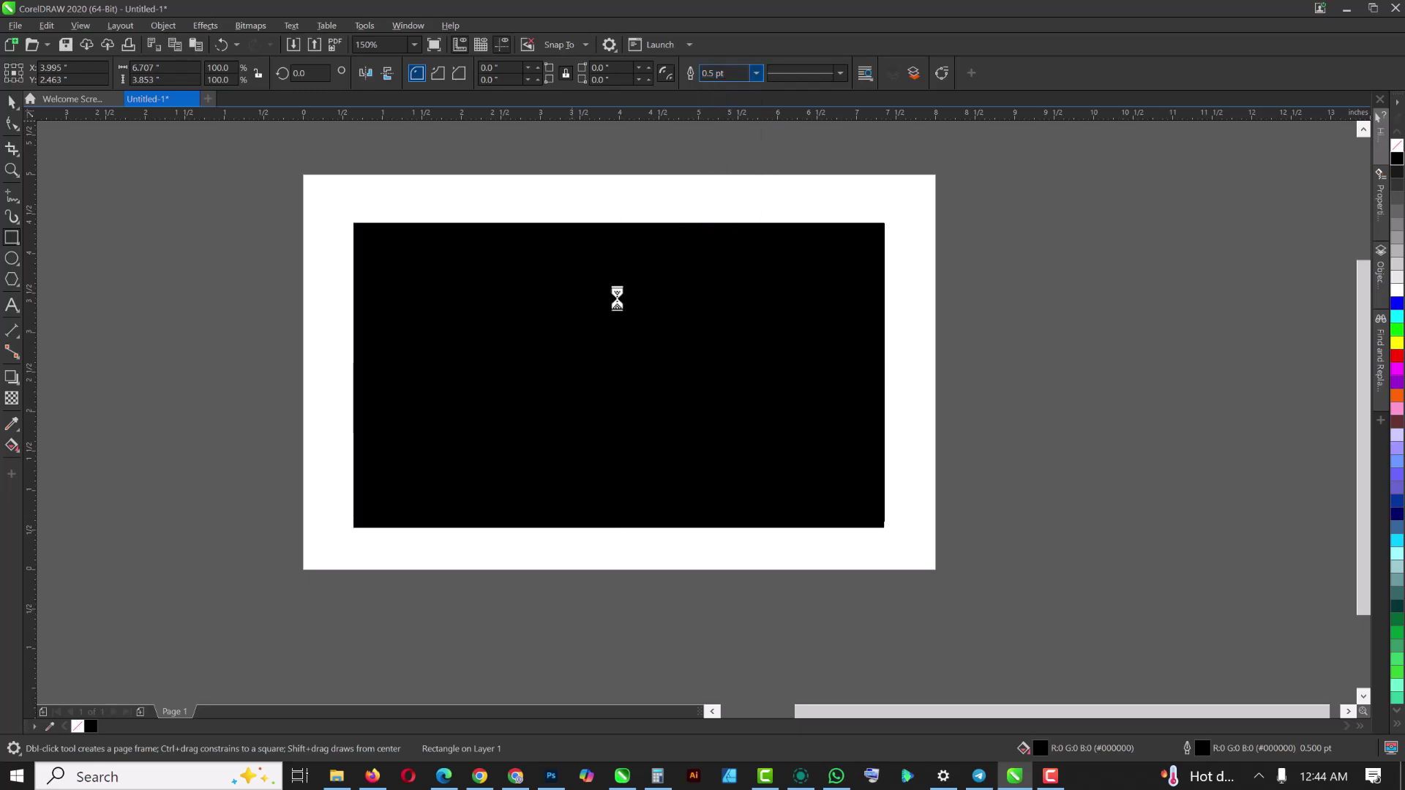
Step: Apply an elliptical fountain transparency to the black rectangle, with 100% transparency at its centre and 0% at its outer edge
click(13, 400)
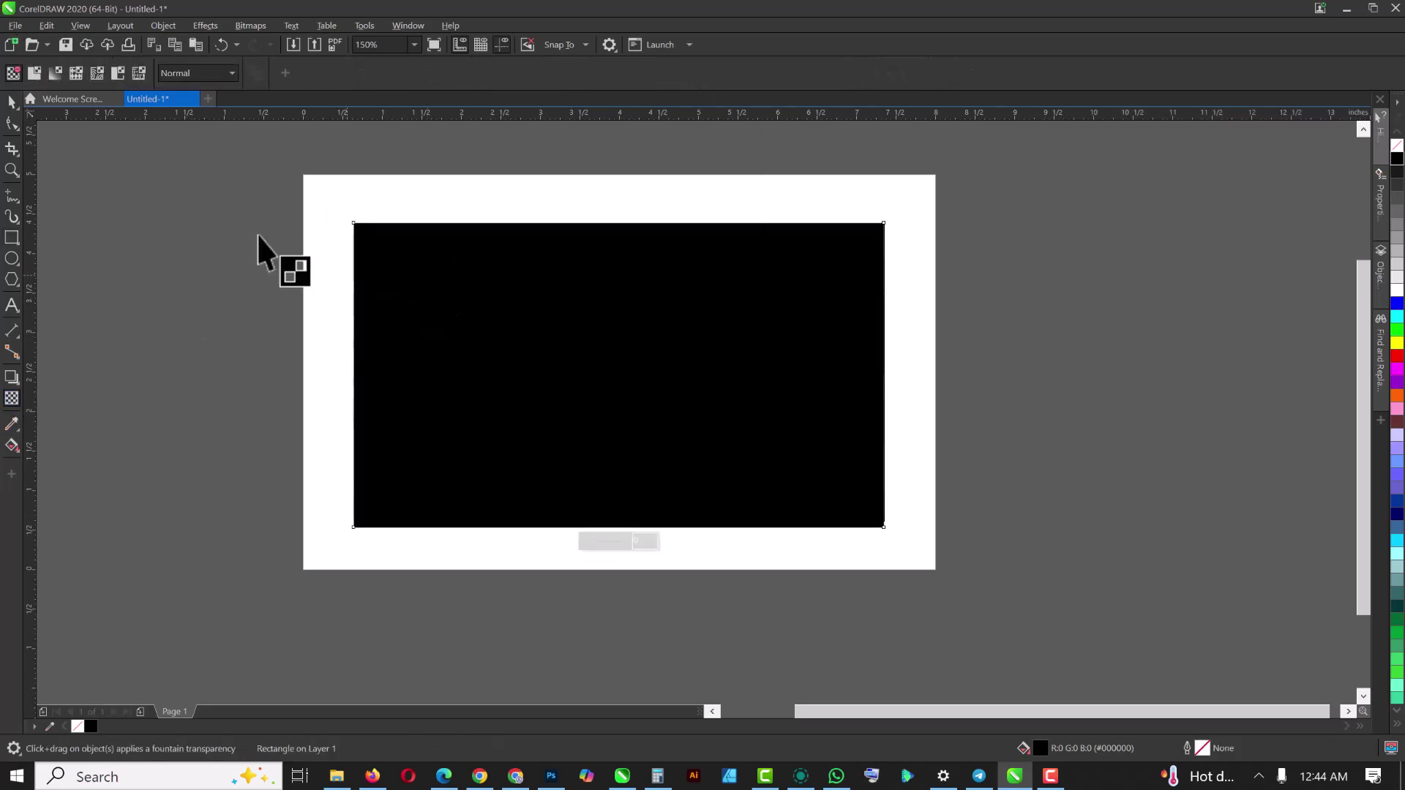
click(55, 73)
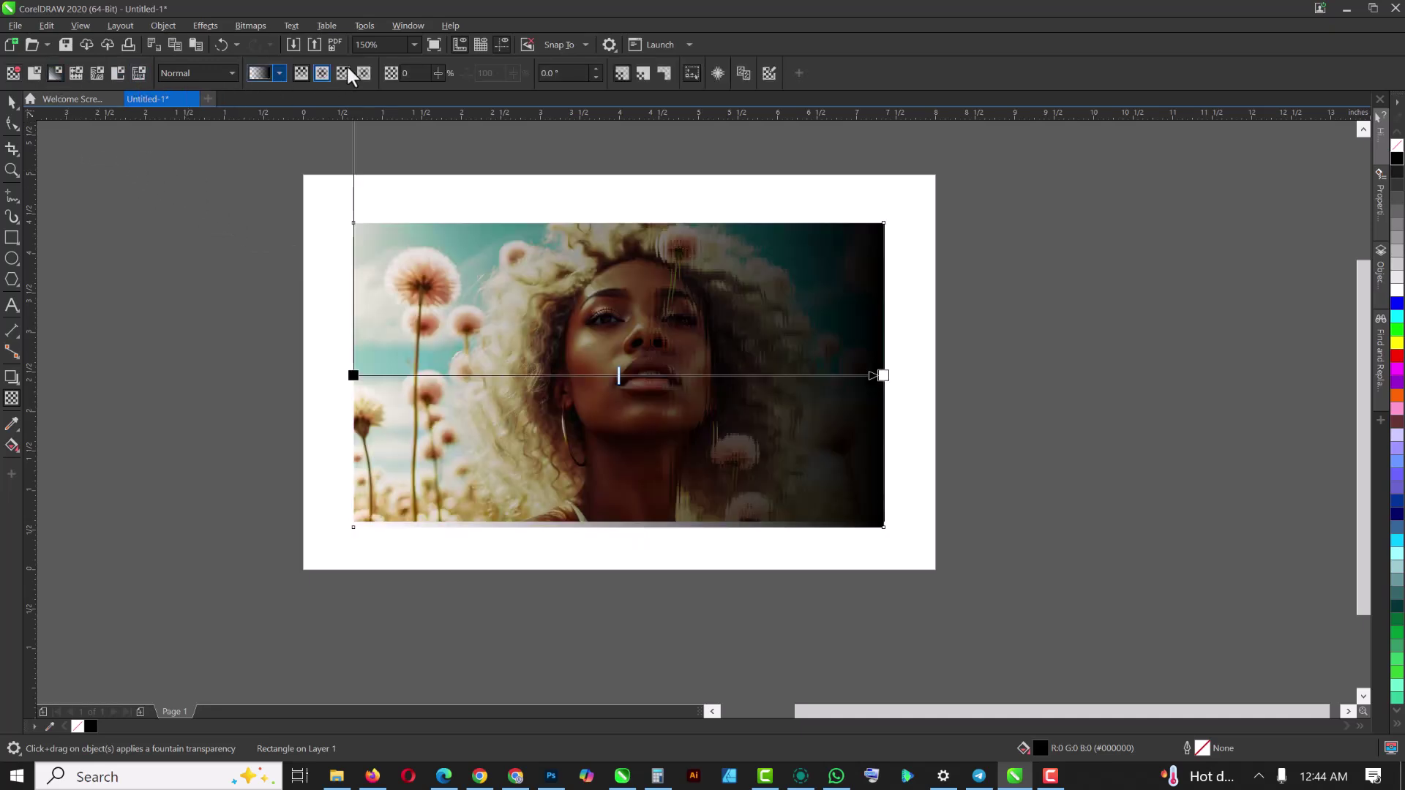
click(322, 73)
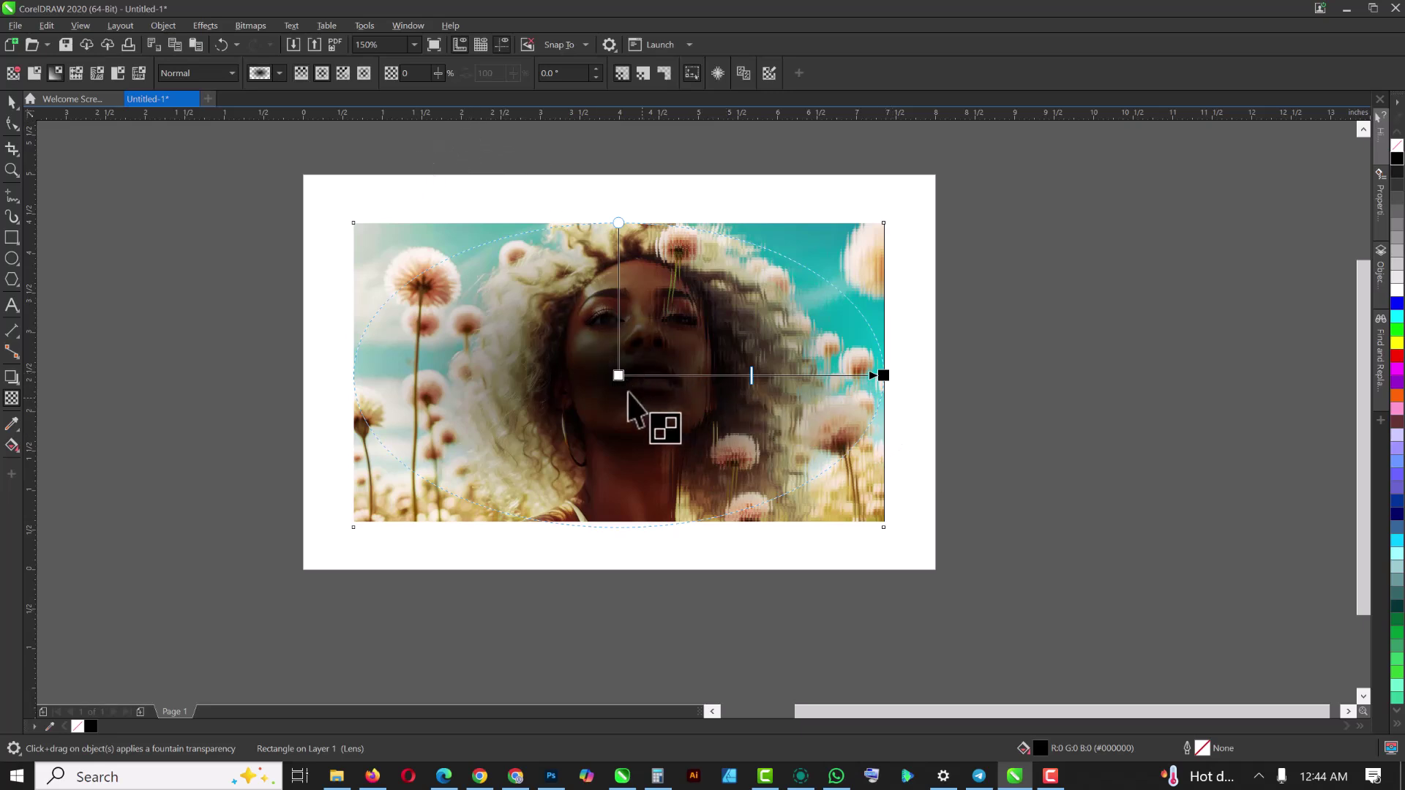
click(618, 375)
drag(583, 393, 628, 393)
click(885, 375)
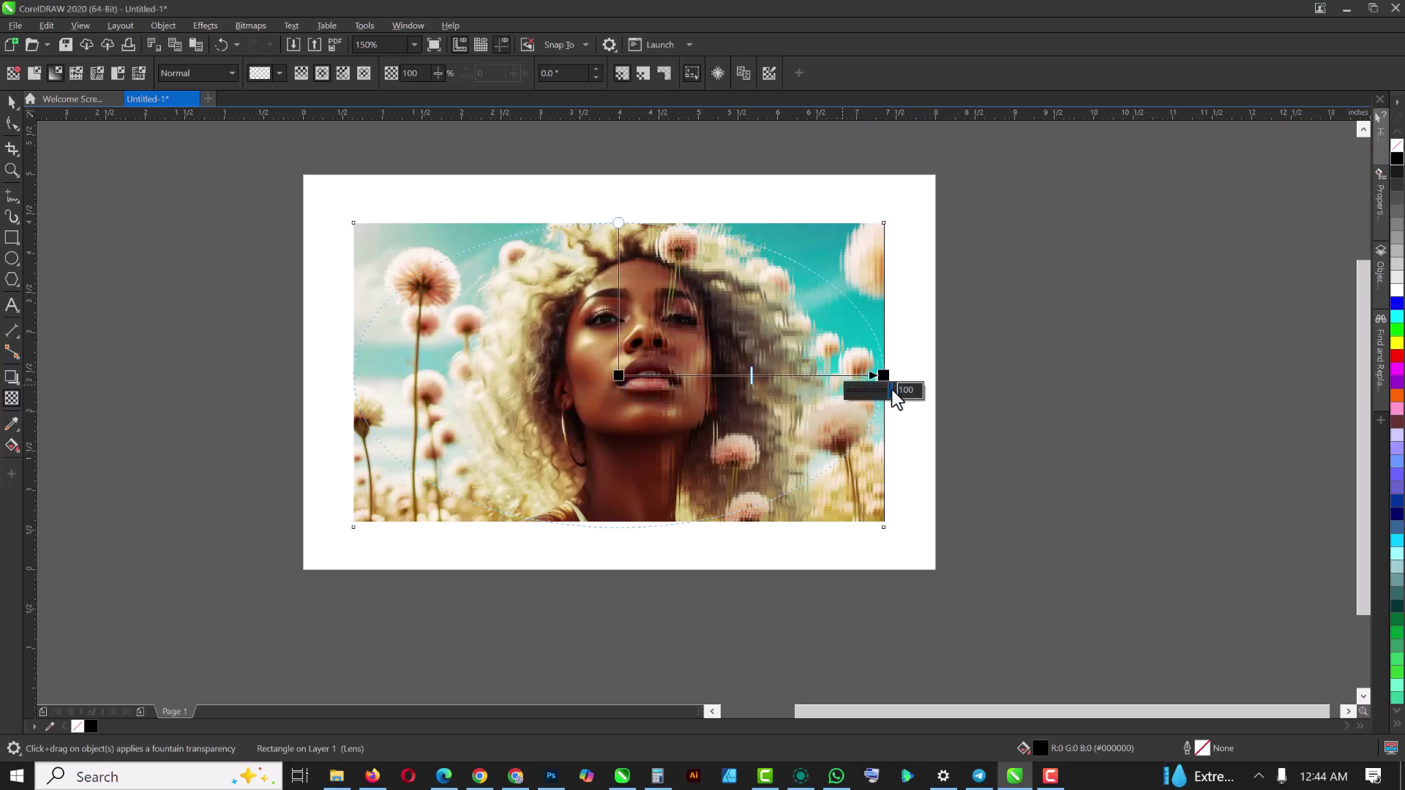
drag(890, 390, 841, 391)
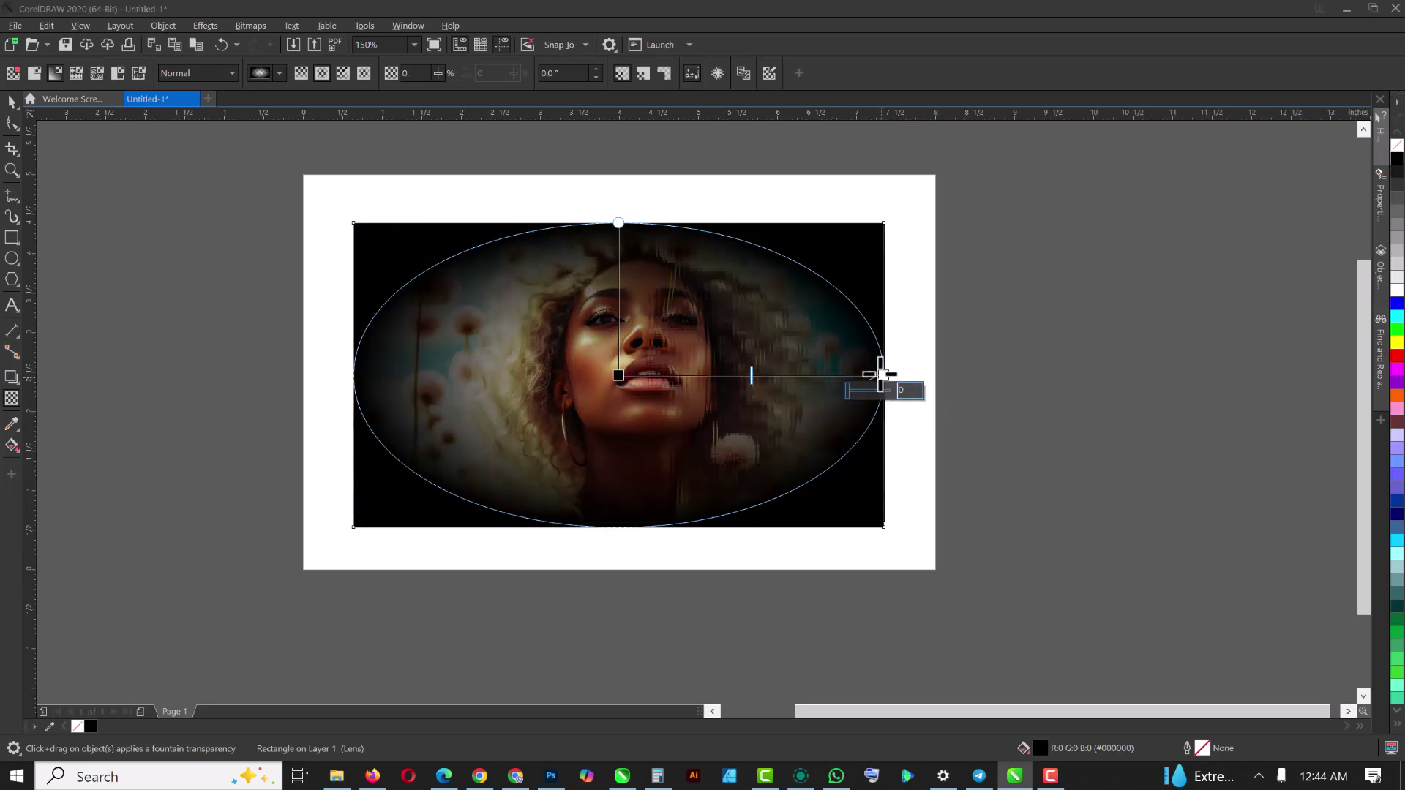
Step: Enlarge the transparency ellipse beyond the photo's edges to soften the dark vignette, and check the result on the face
drag(619, 221, 625, 174)
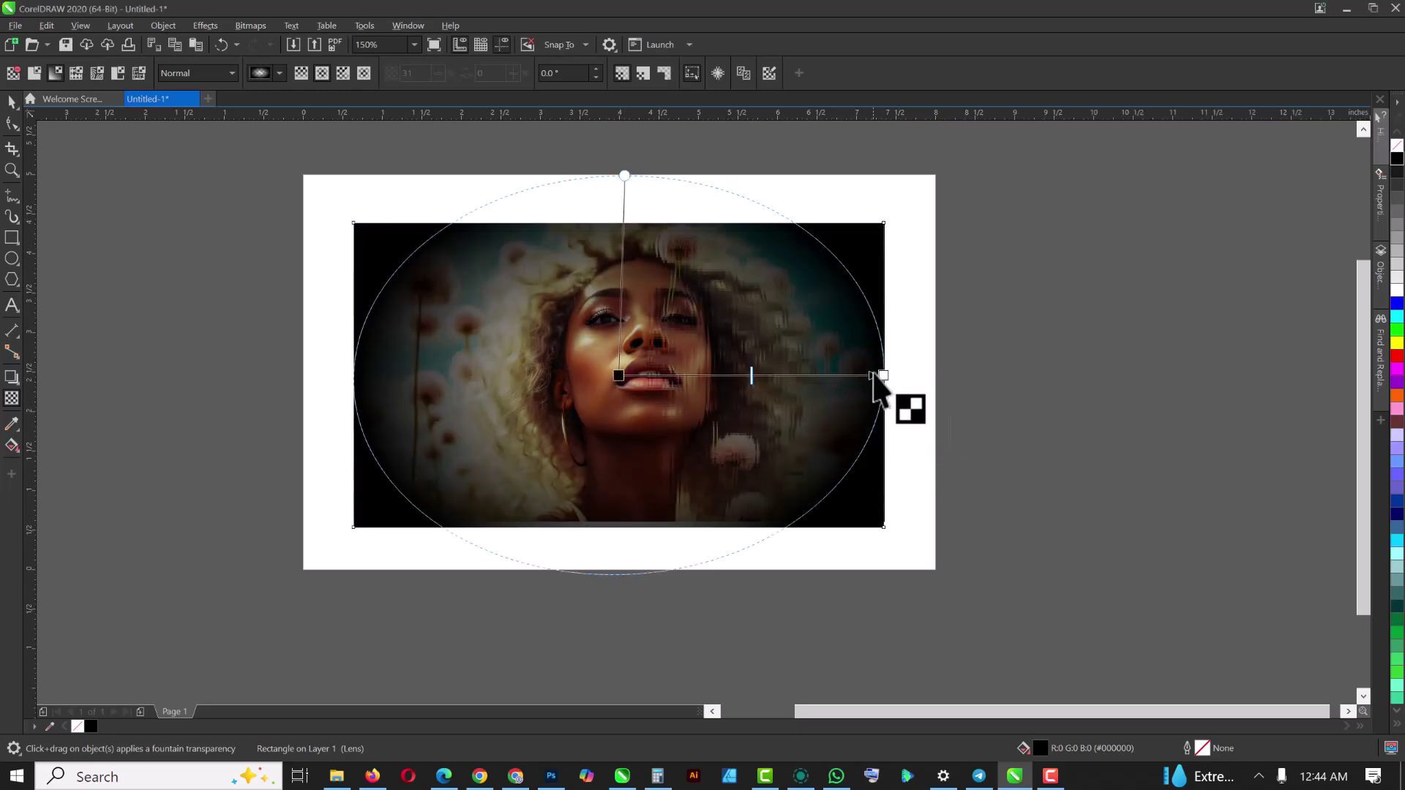
drag(890, 373, 988, 380)
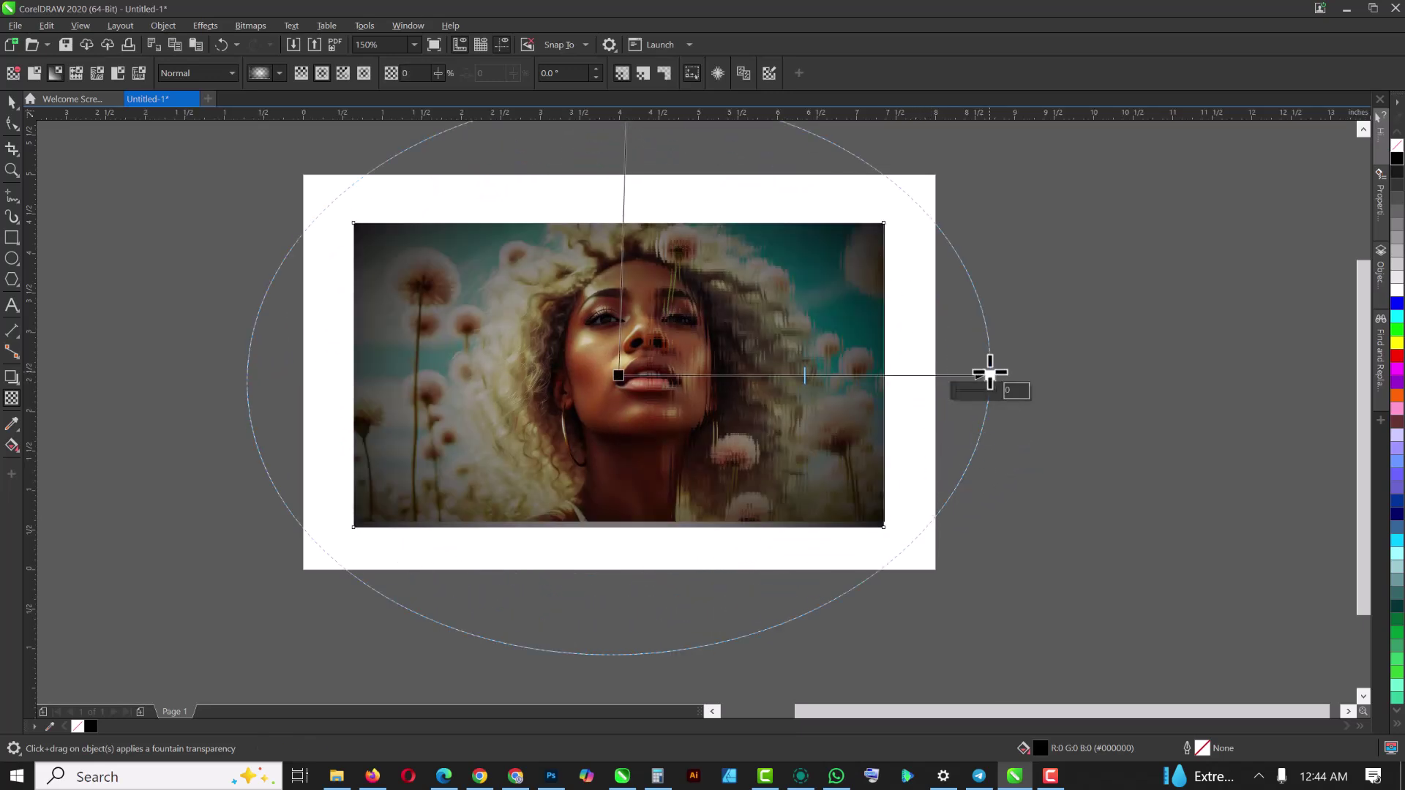
drag(990, 374, 978, 376)
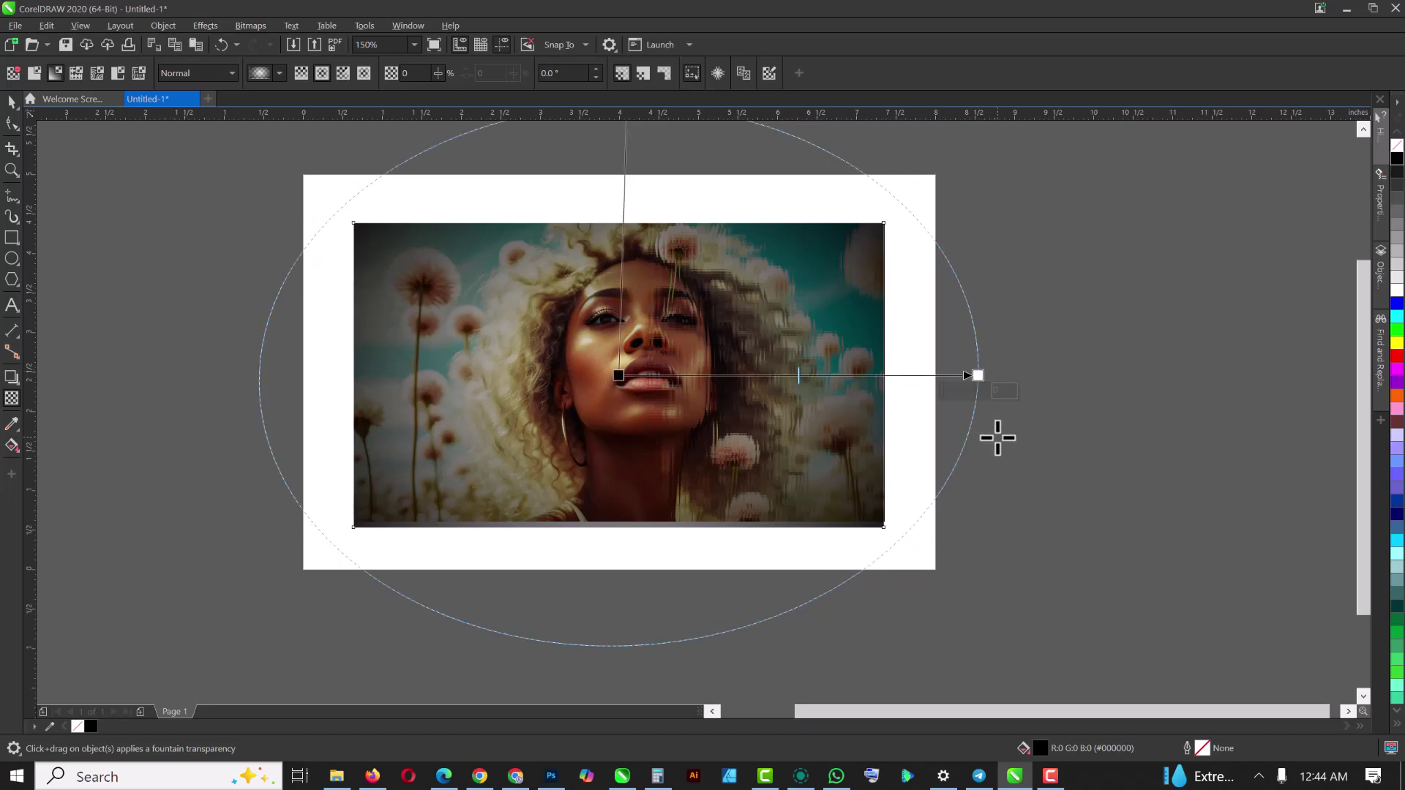
scroll(612, 383, up, 4)
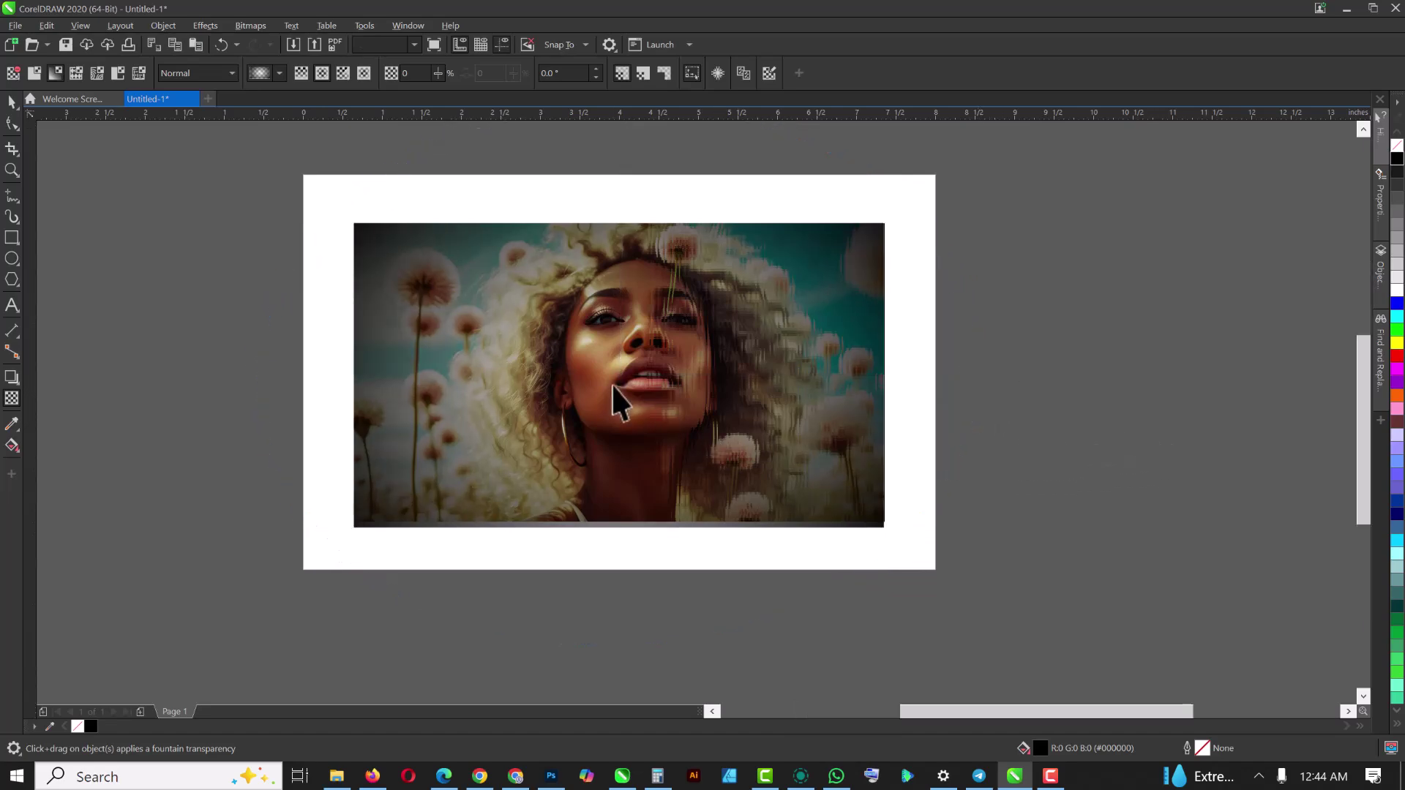
scroll(614, 382, up, 2)
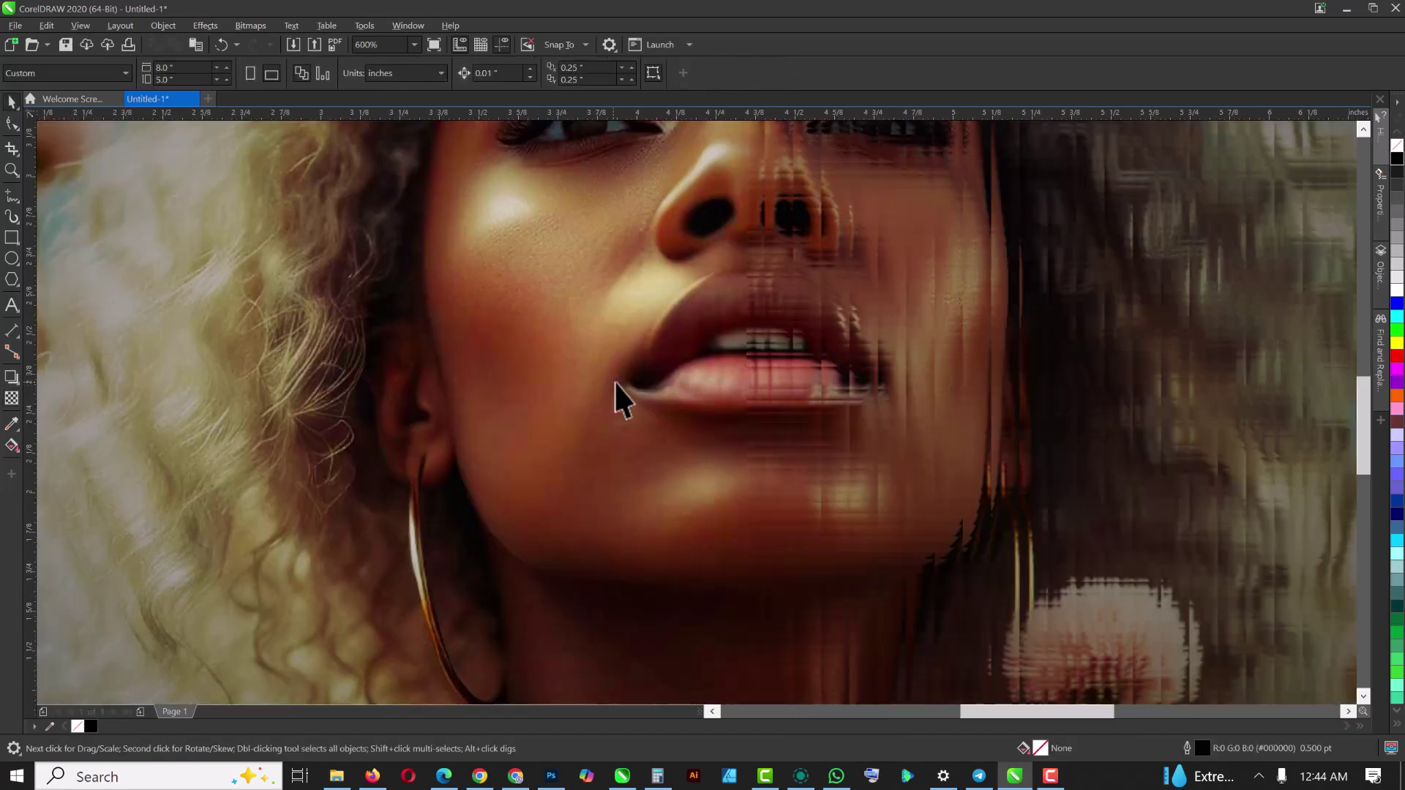
scroll(647, 403, down, 2)
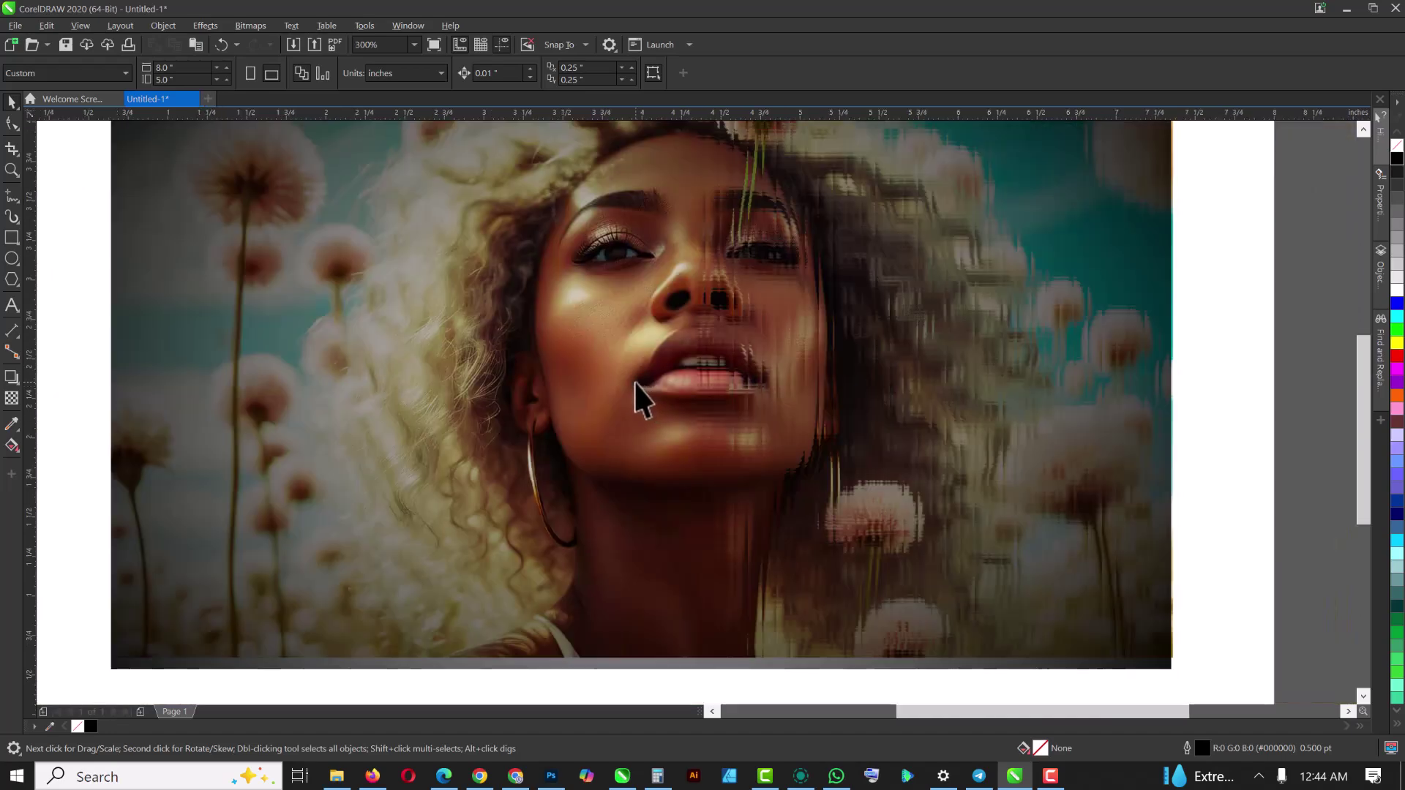
Step: Move the black vignette rectangle up slightly so its lower edge lines up with the bottom of the photo
click(506, 662)
drag(542, 649, 545, 653)
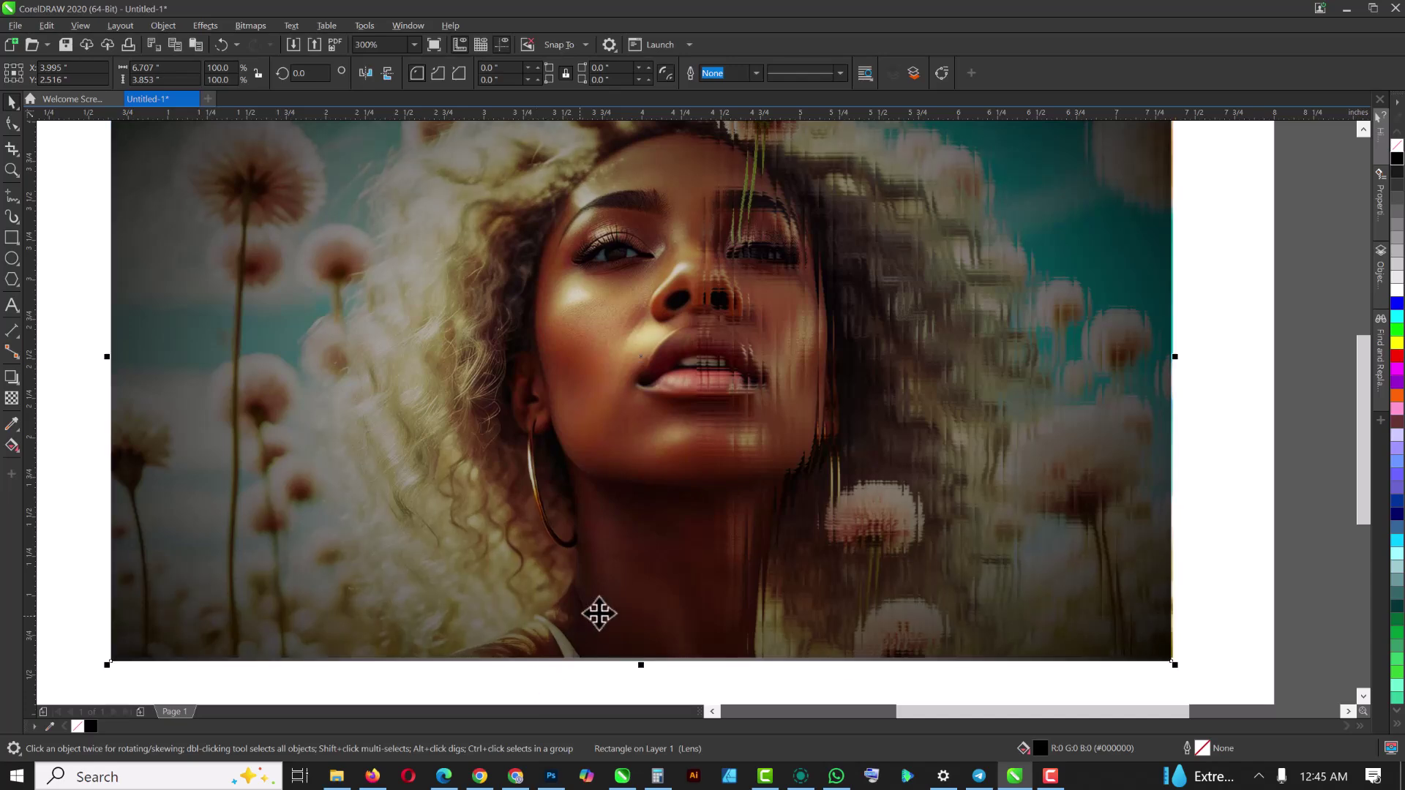
scroll(602, 619, down, 5)
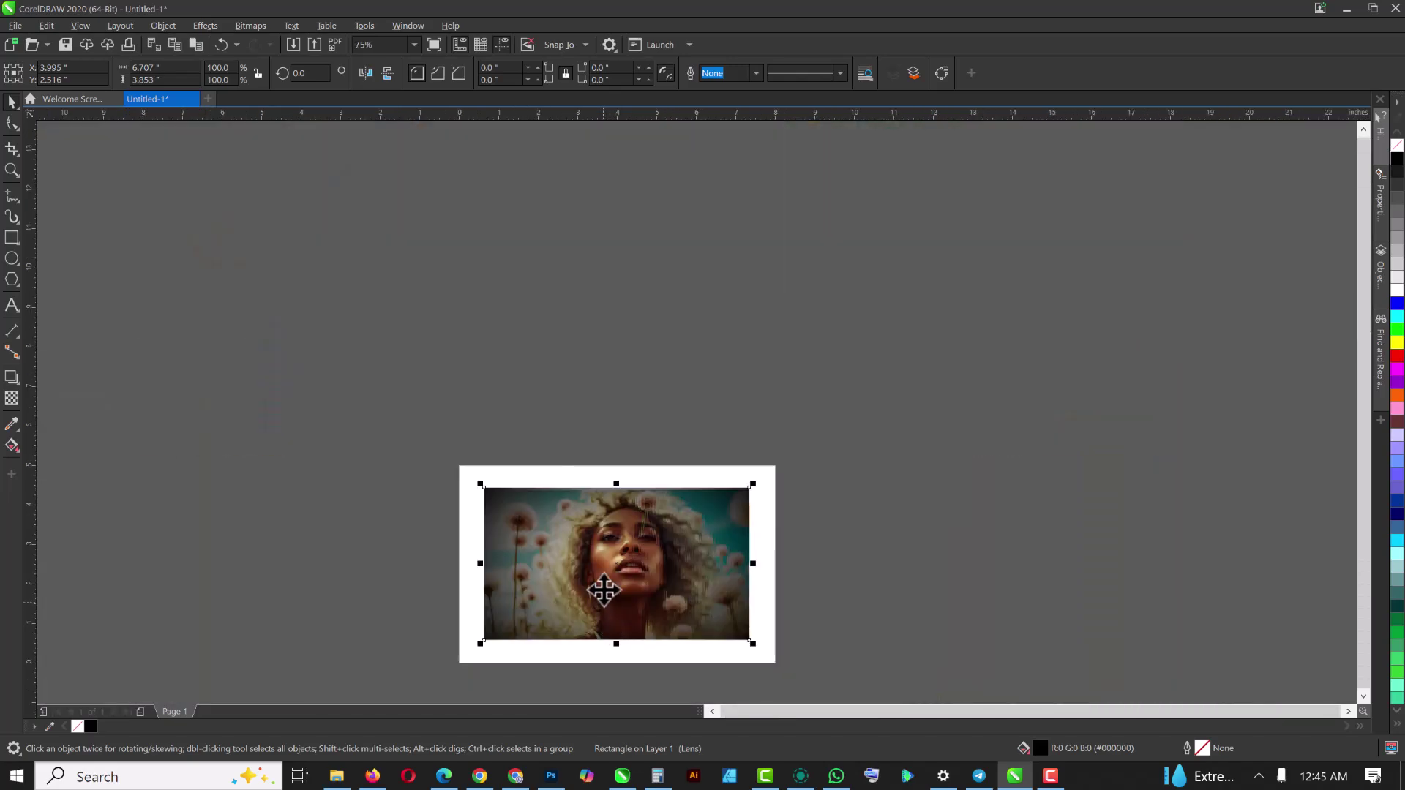
scroll(603, 567, up, 5)
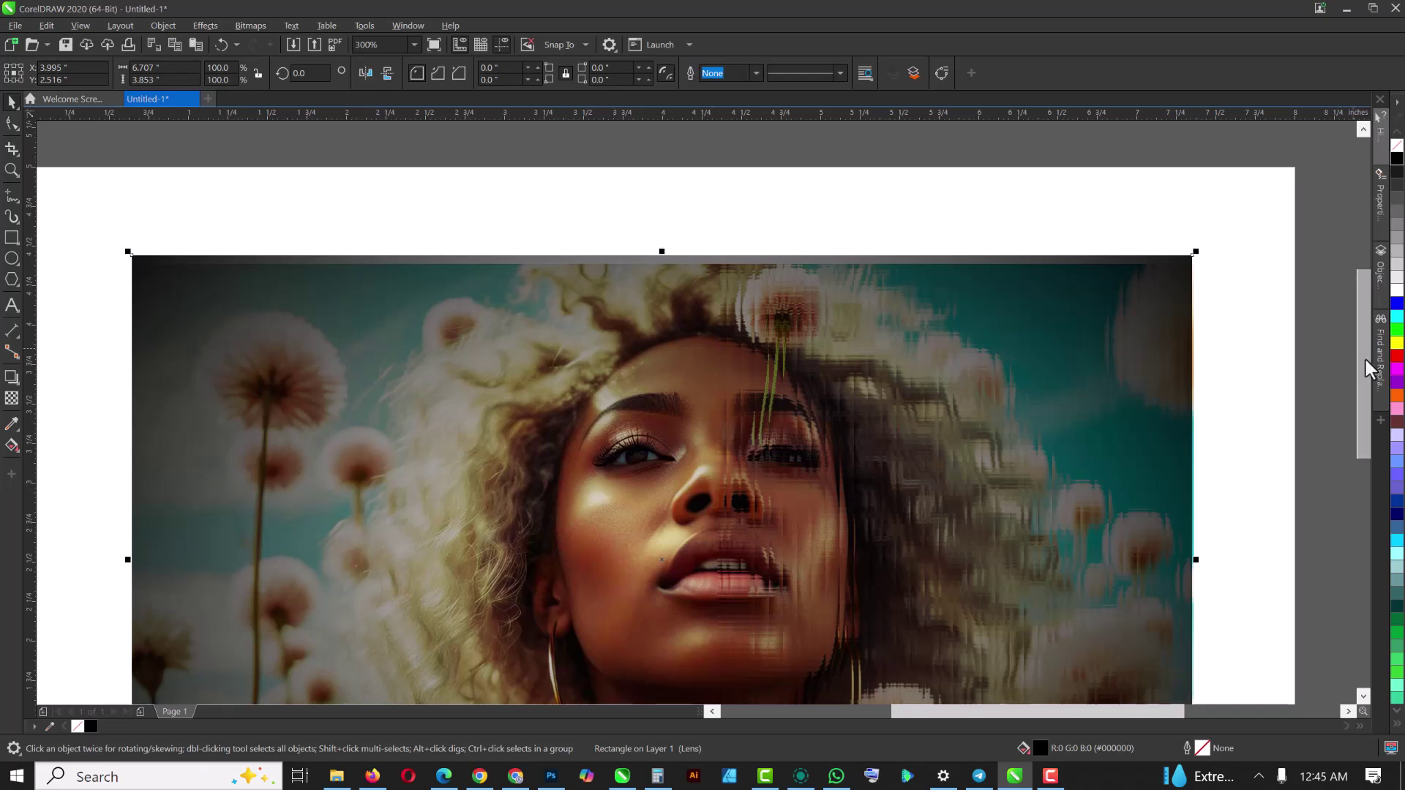
drag(1364, 370, 1364, 439)
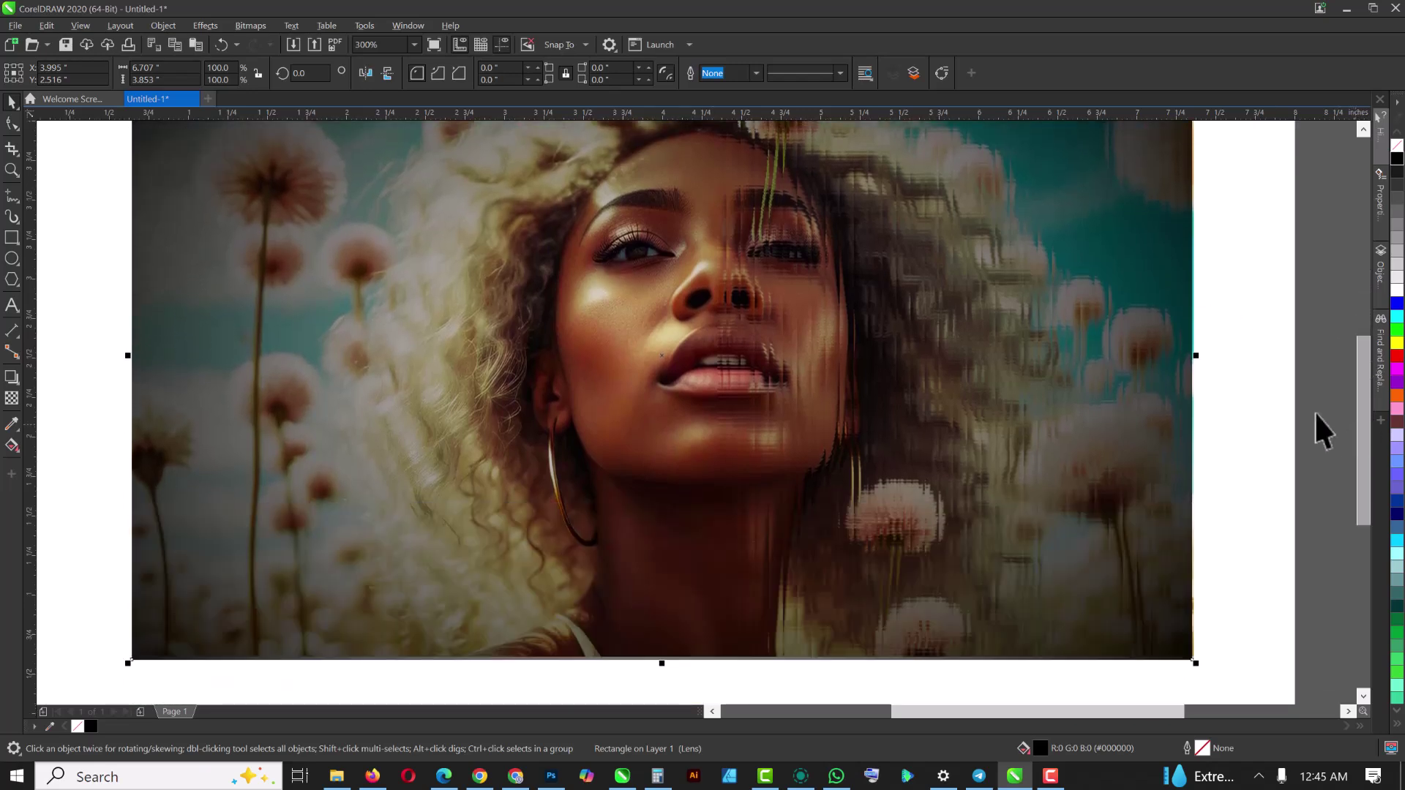
Step: Add the artistic text "GLASS BLOCK" in Arial 24 pt beside the neck, over the glass-block half, and fill it white
click(12, 306)
click(750, 559)
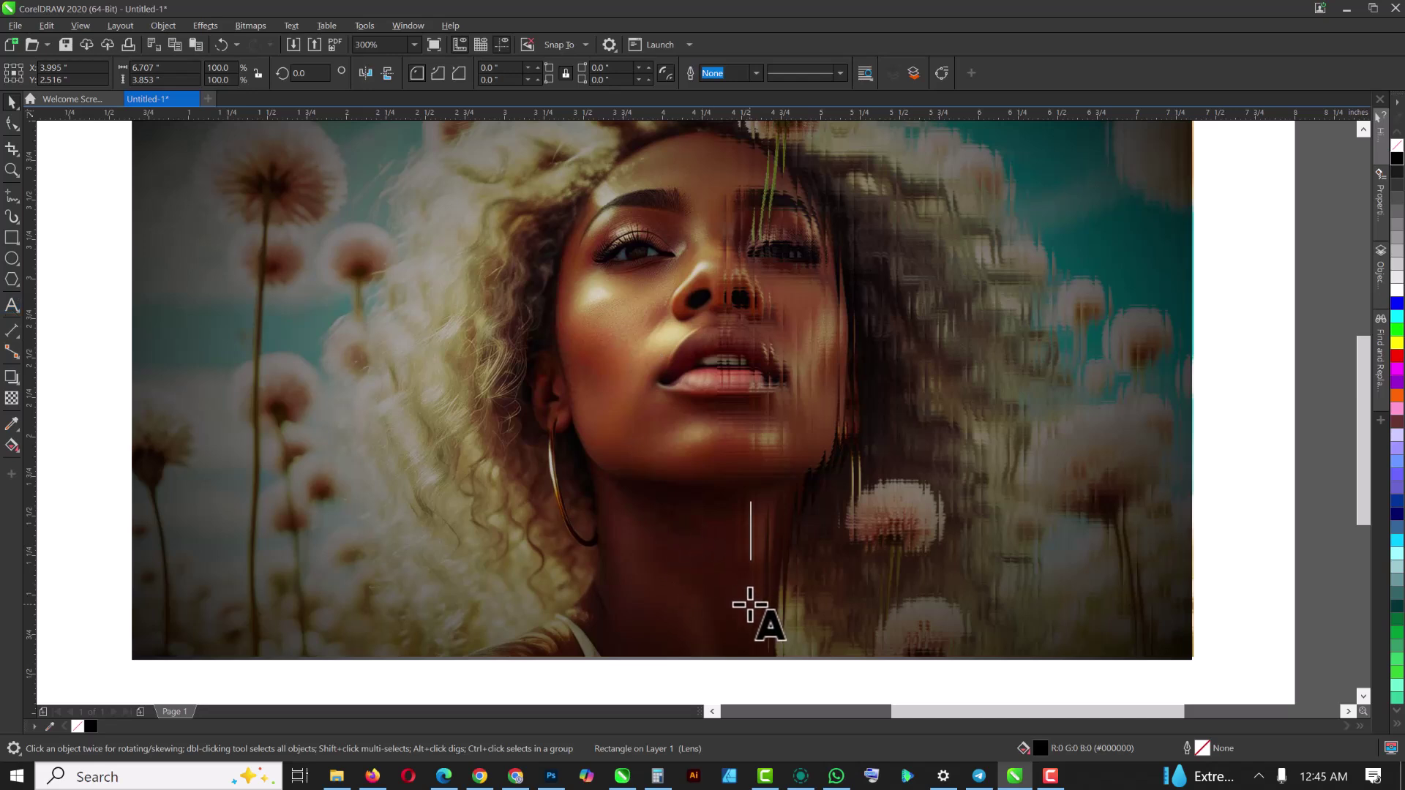
text(GLASS)
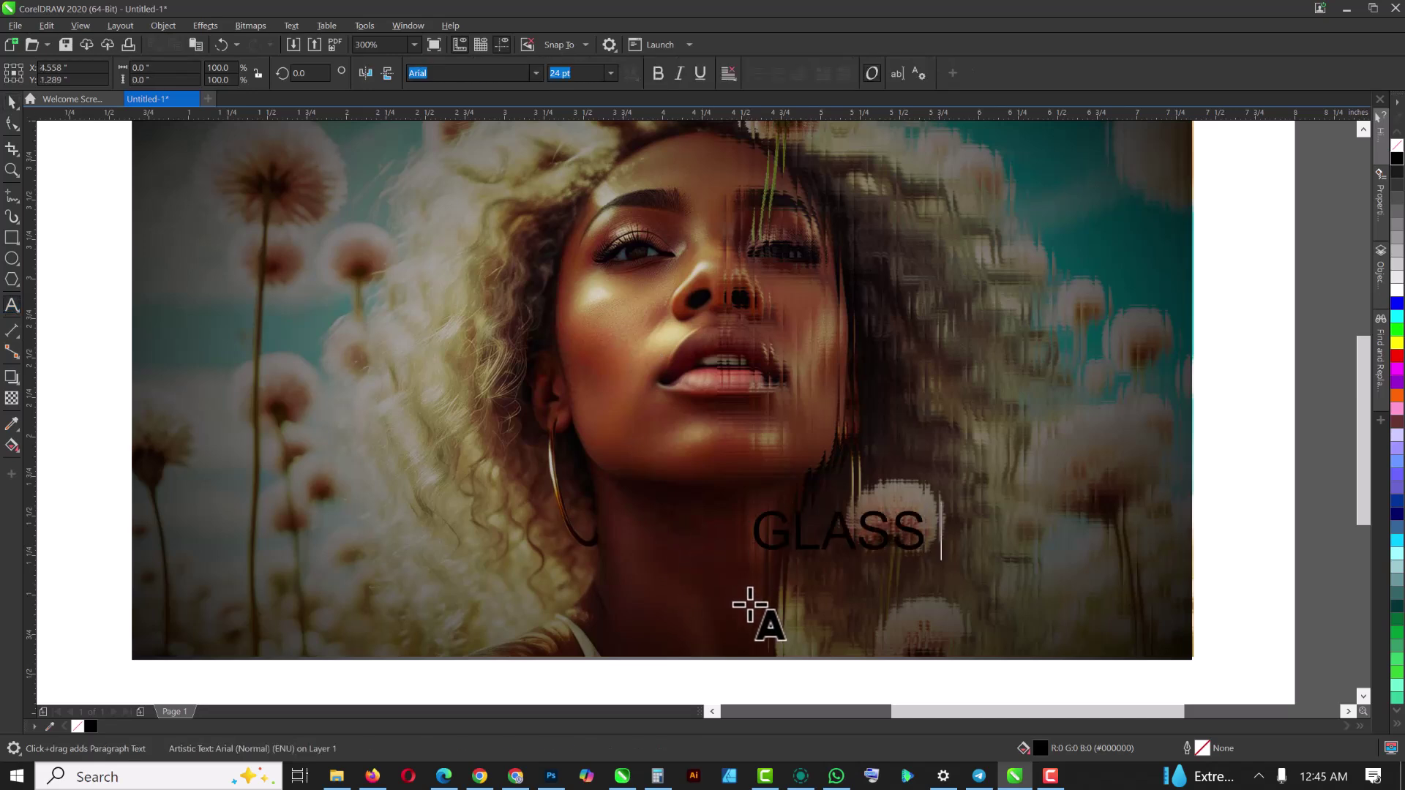
text( BLL)
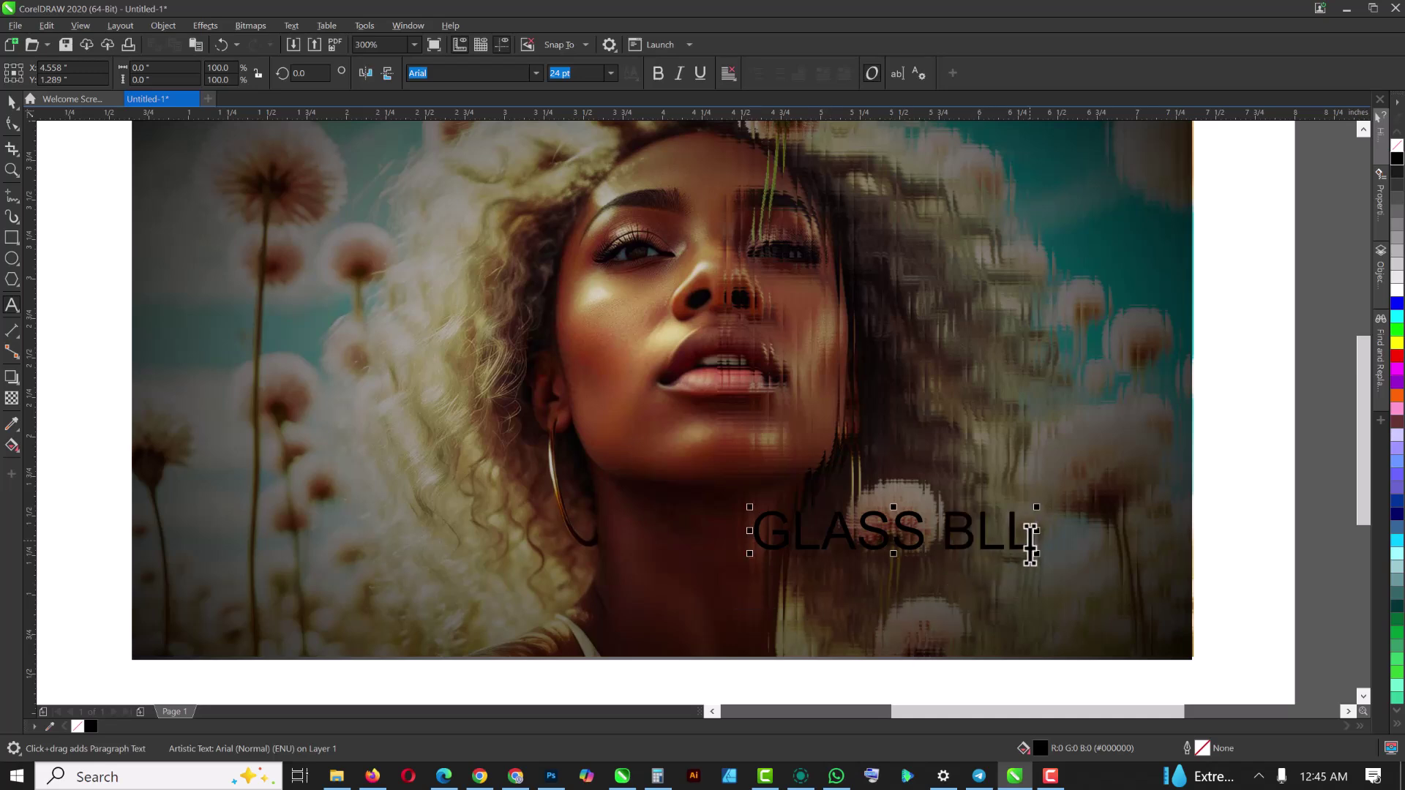
drag(1024, 544, 997, 542)
text(OCK)
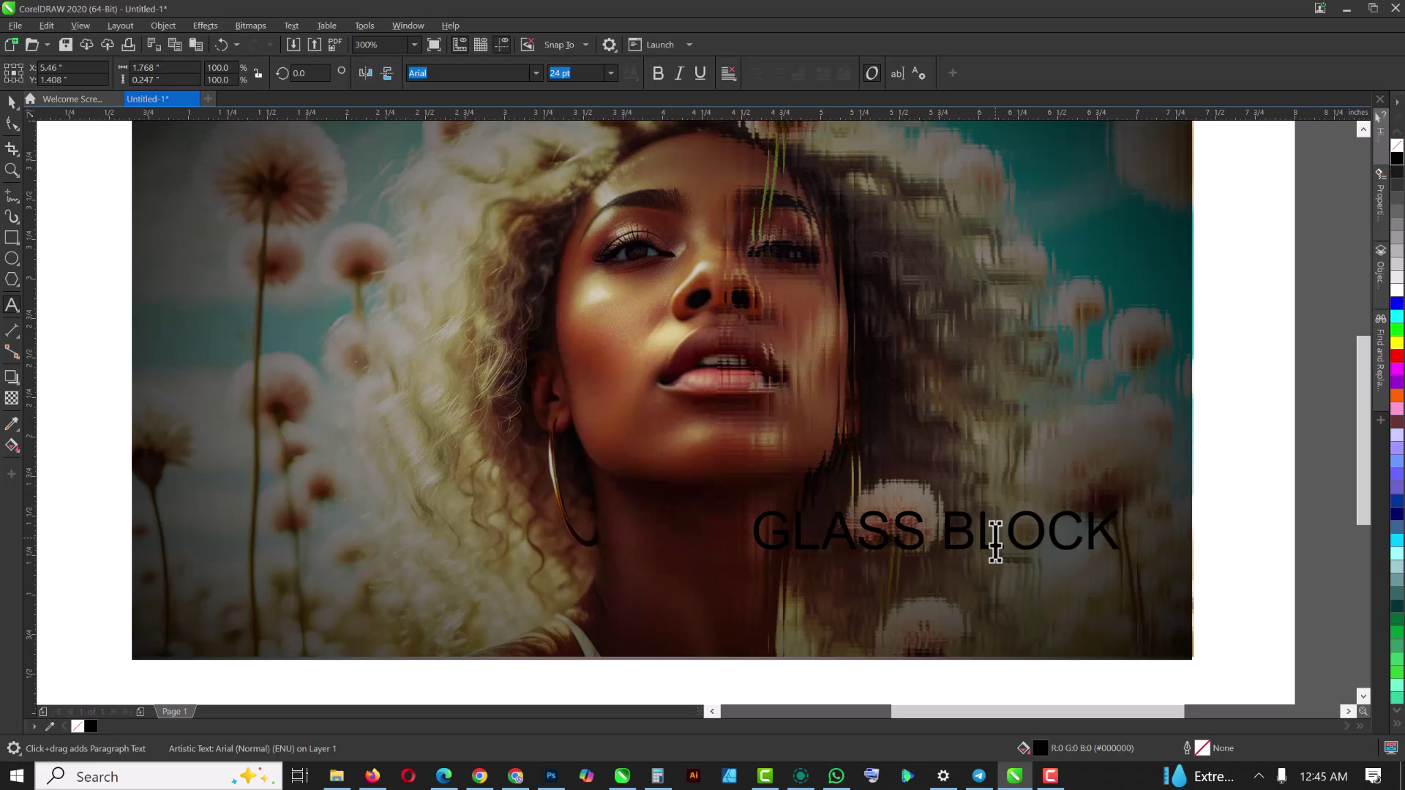
key(Escape)
click(1397, 290)
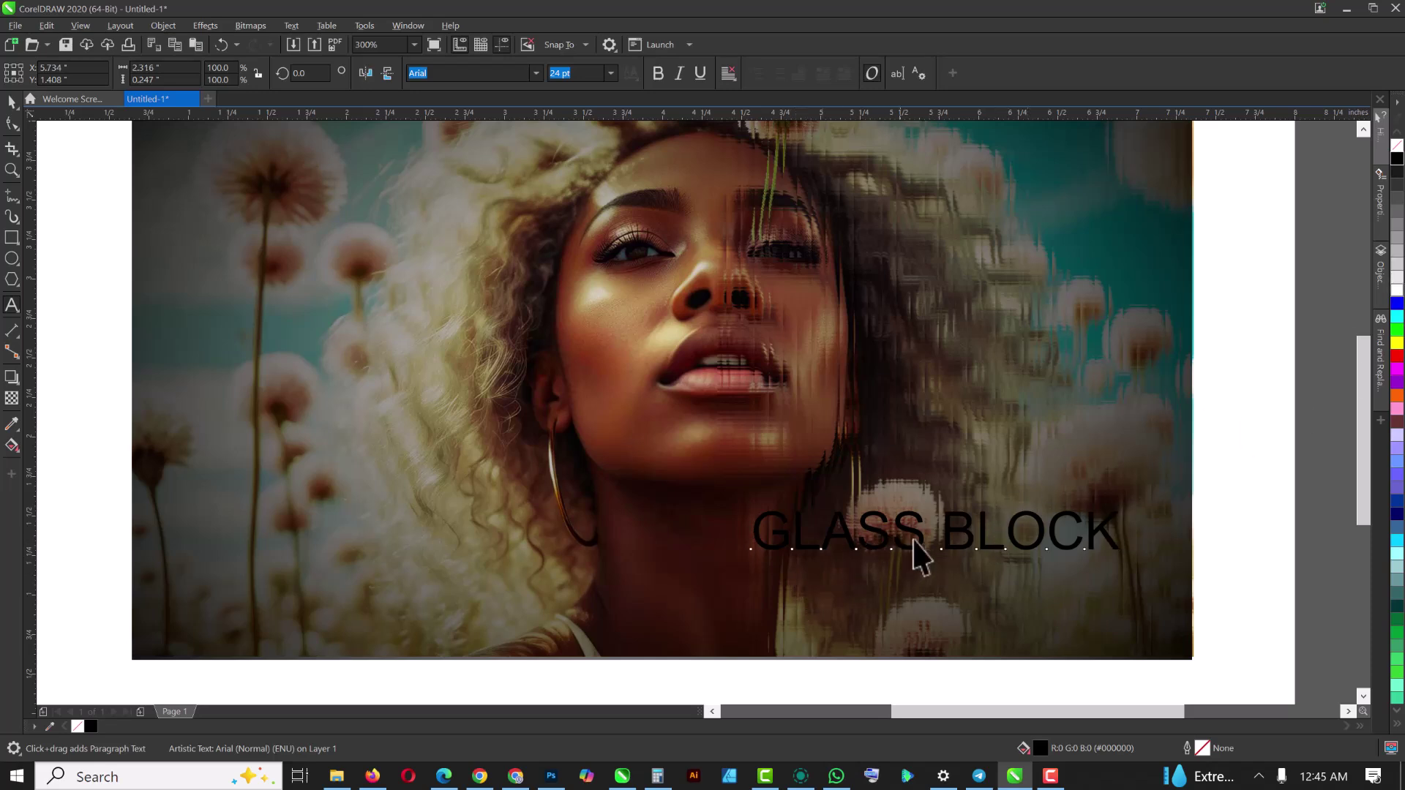
key(space)
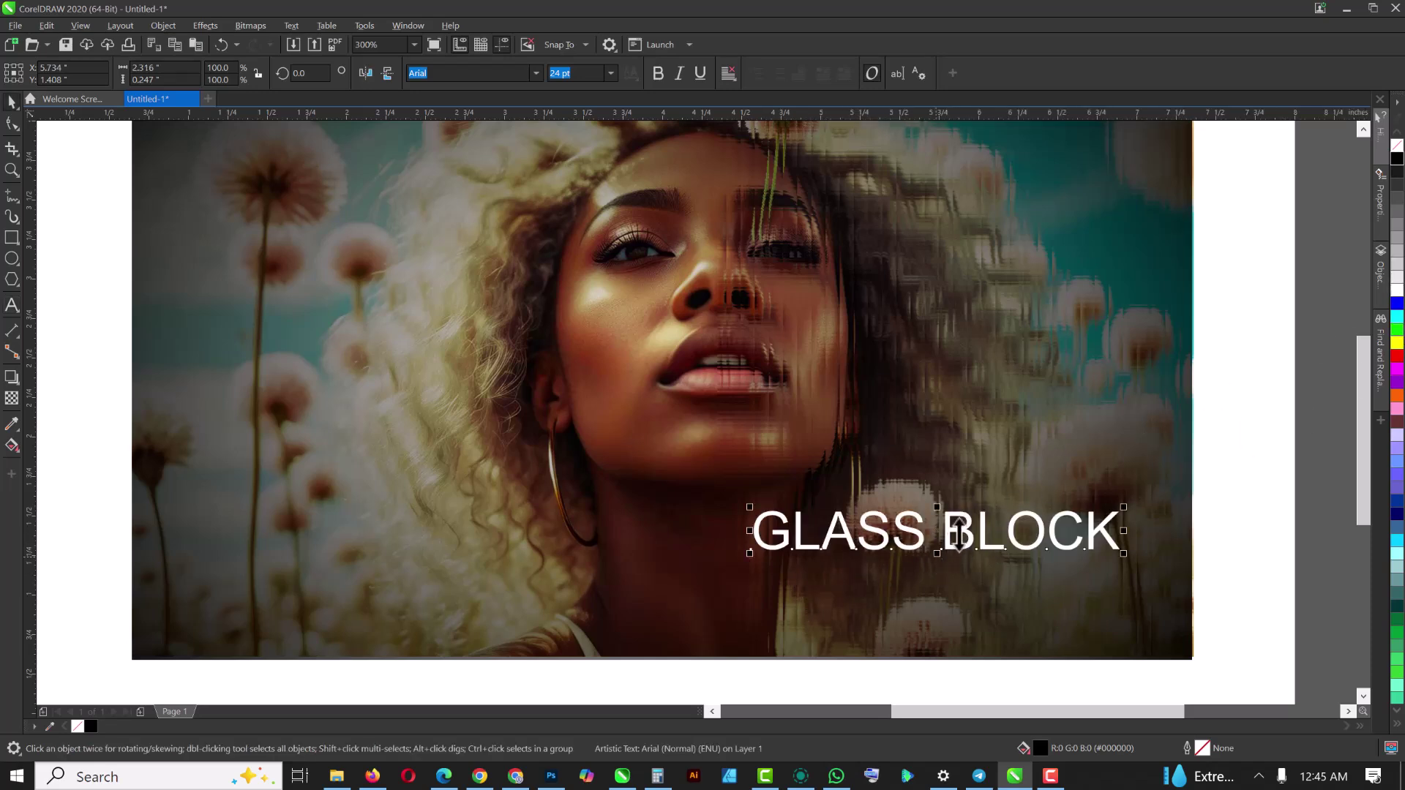
Step: Break the title into two lines, GLASS above BLOCK, and tighten the spacing between the lines
double_click(948, 538)
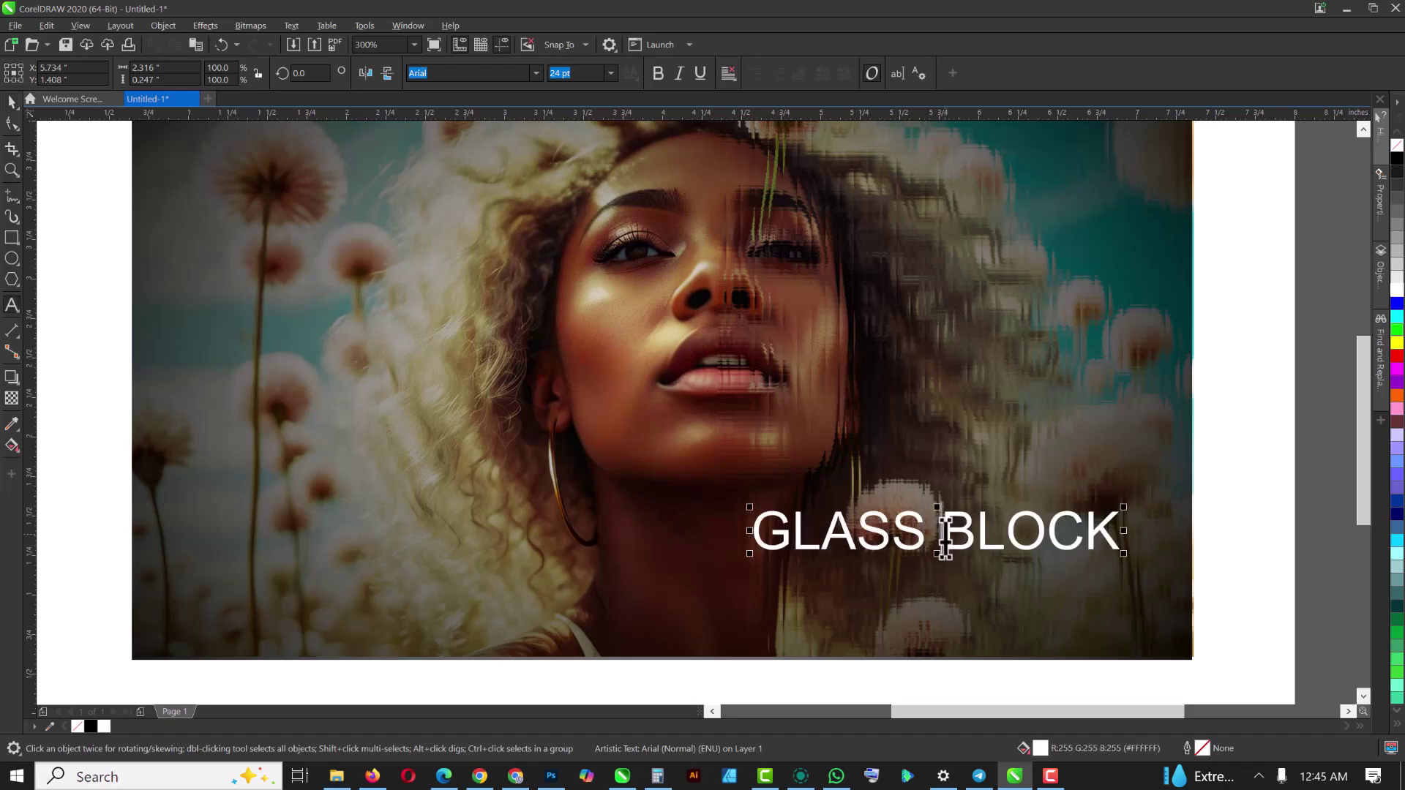
key(Return)
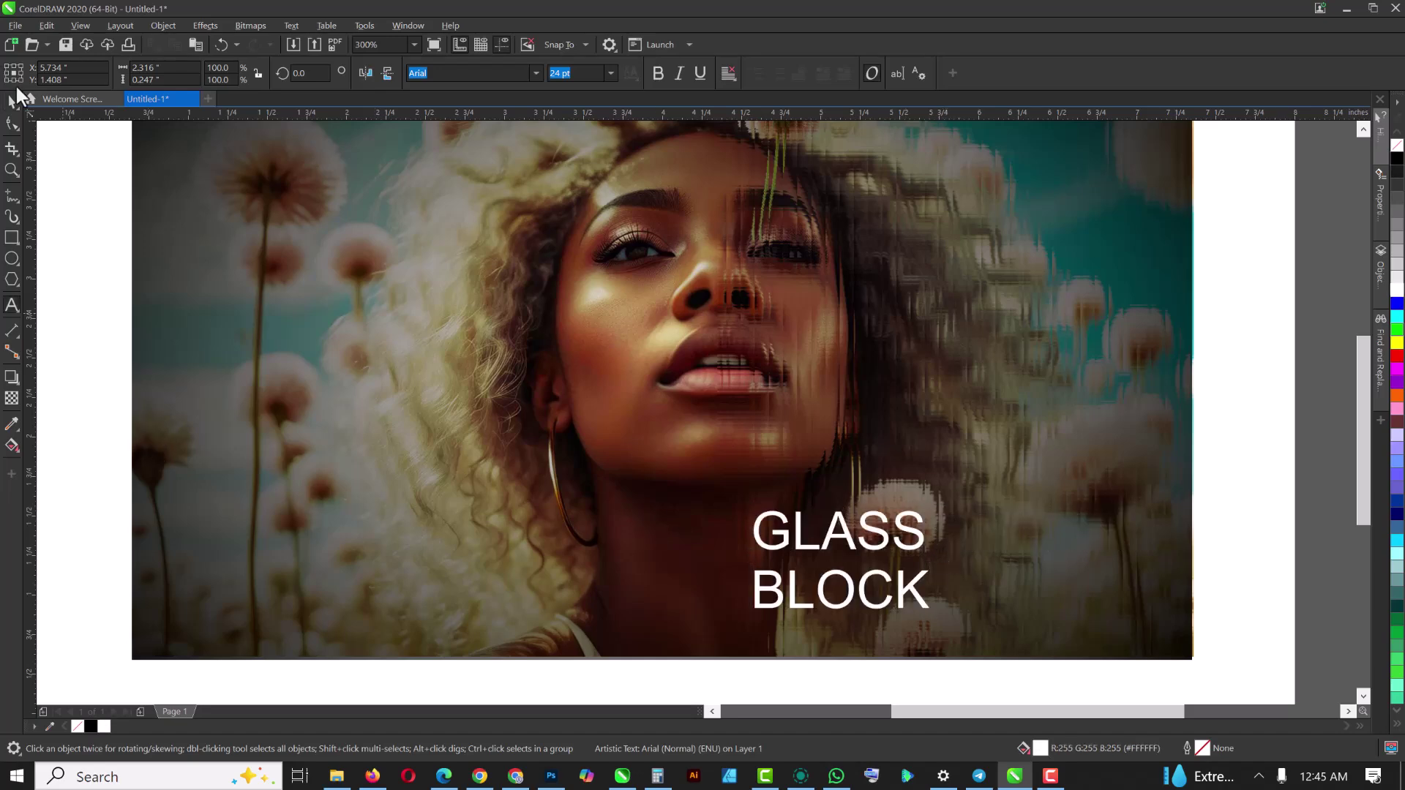
key(ctrl+space)
click(12, 126)
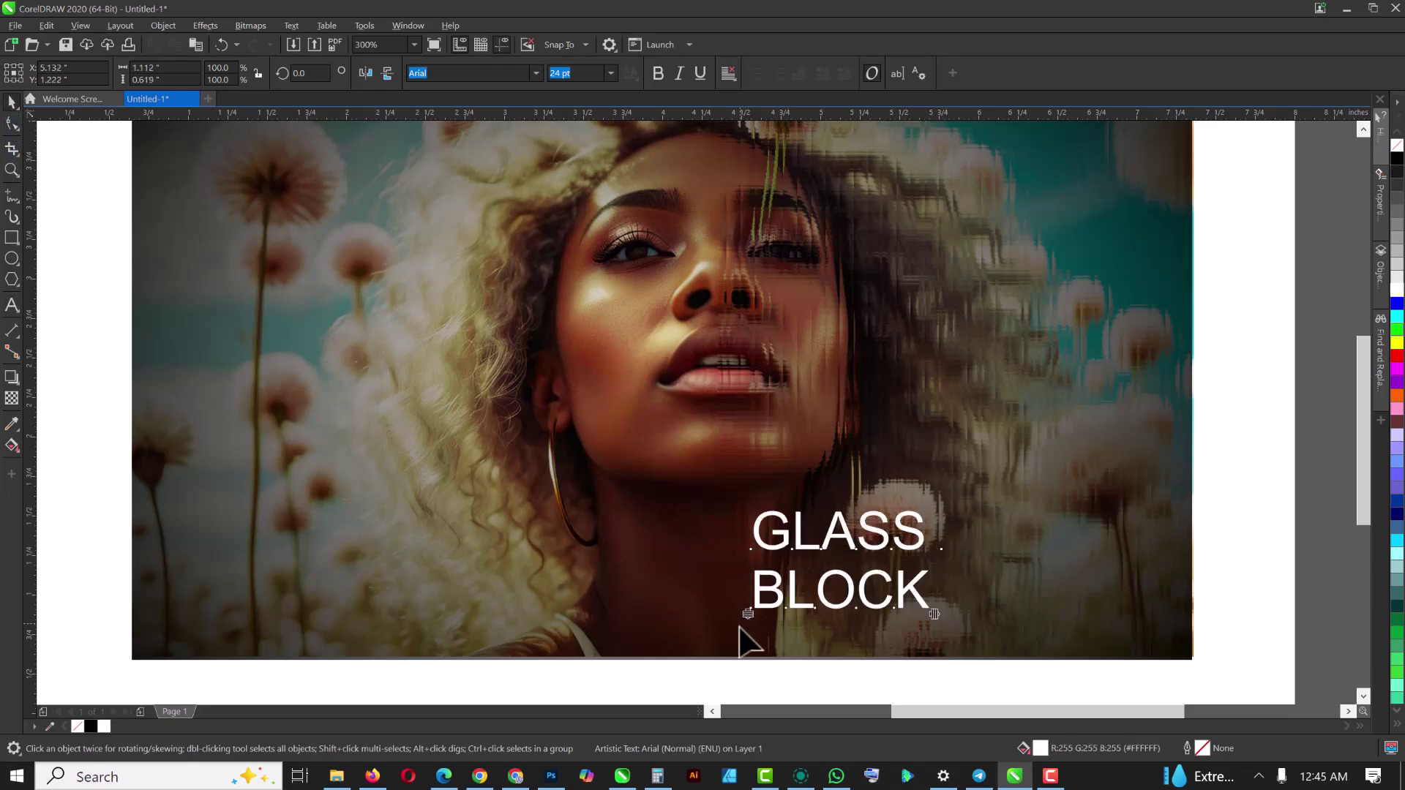
drag(747, 613, 743, 567)
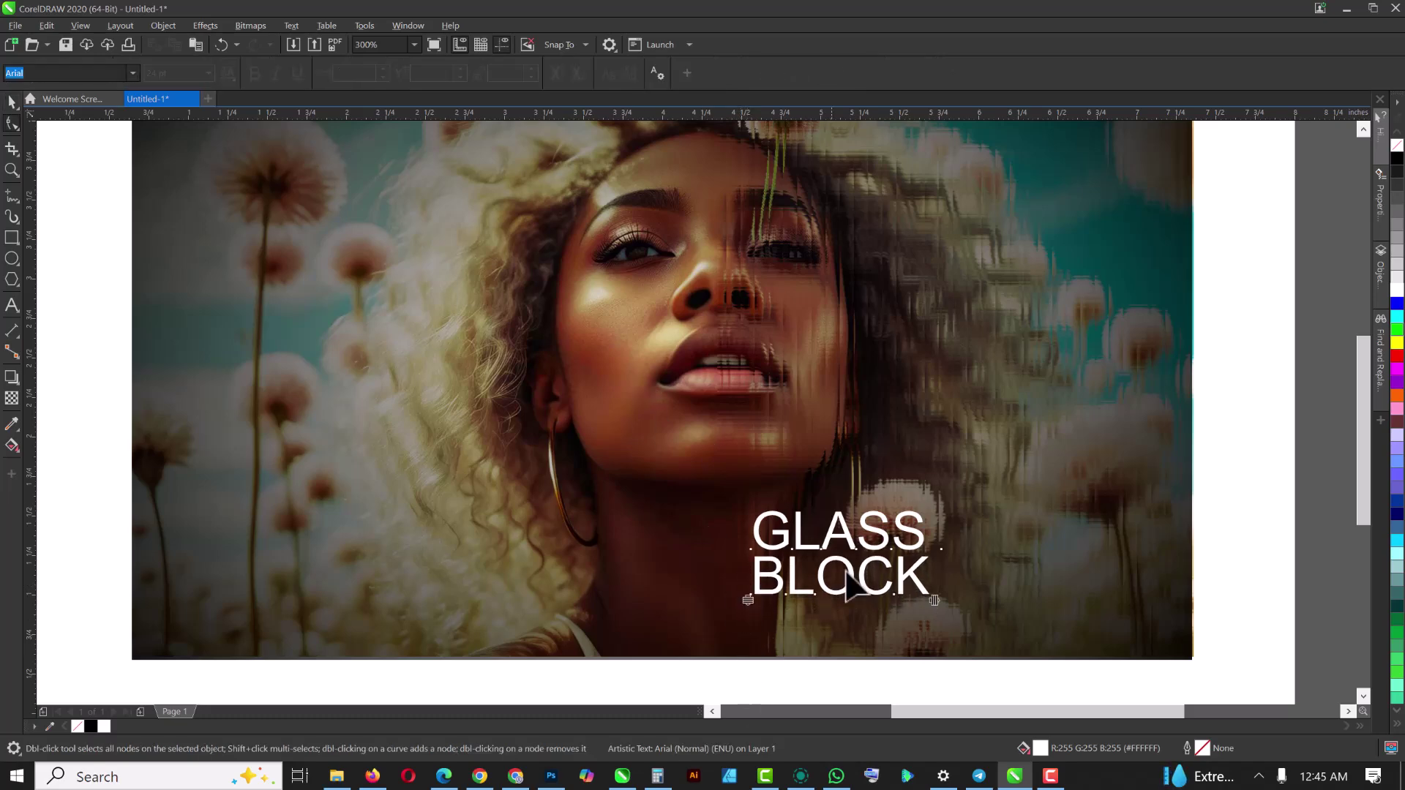
key(space)
Step: Duplicate the title to its upper right and replace the copy's text with "EFFECT"
drag(841, 540, 1033, 485)
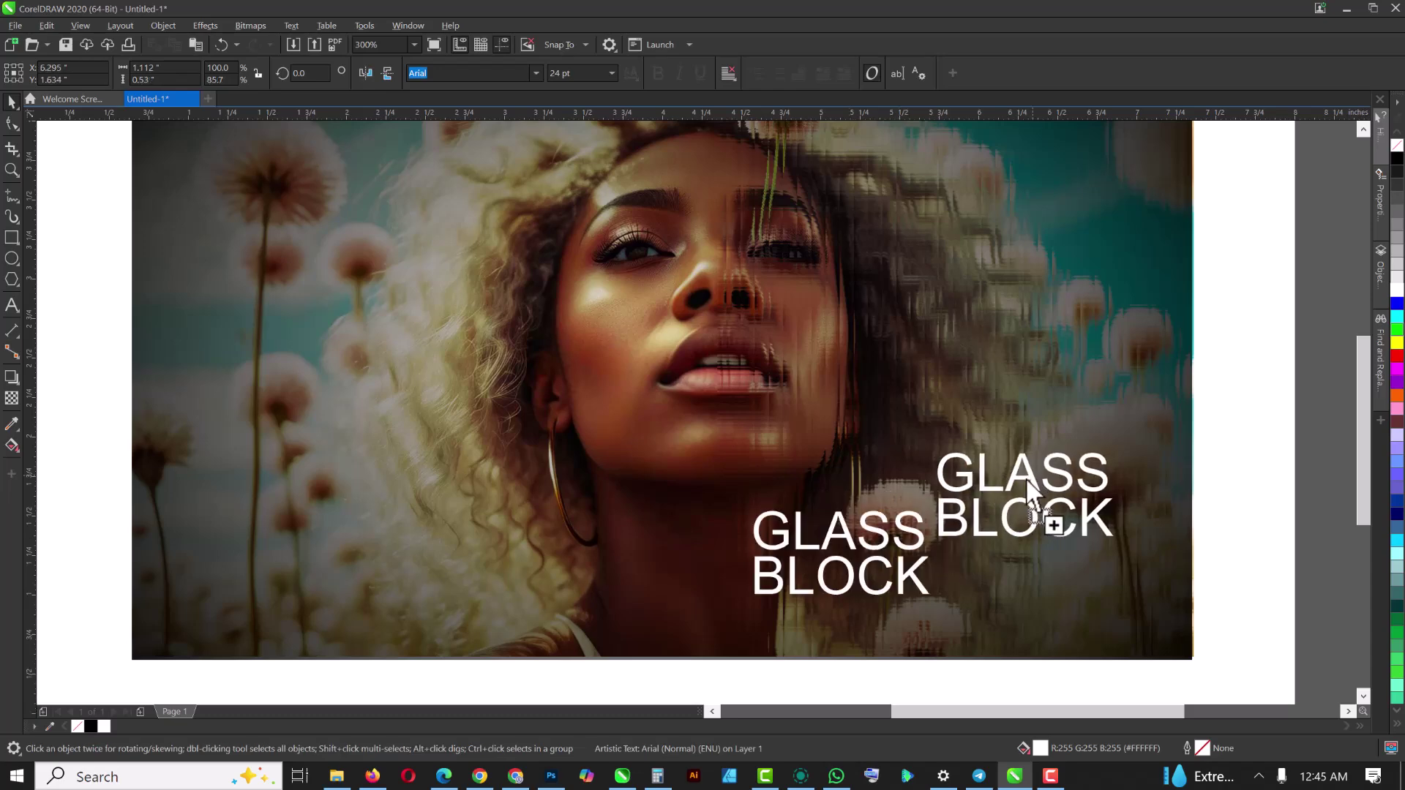
double_click(1031, 480)
key(ctrl+a)
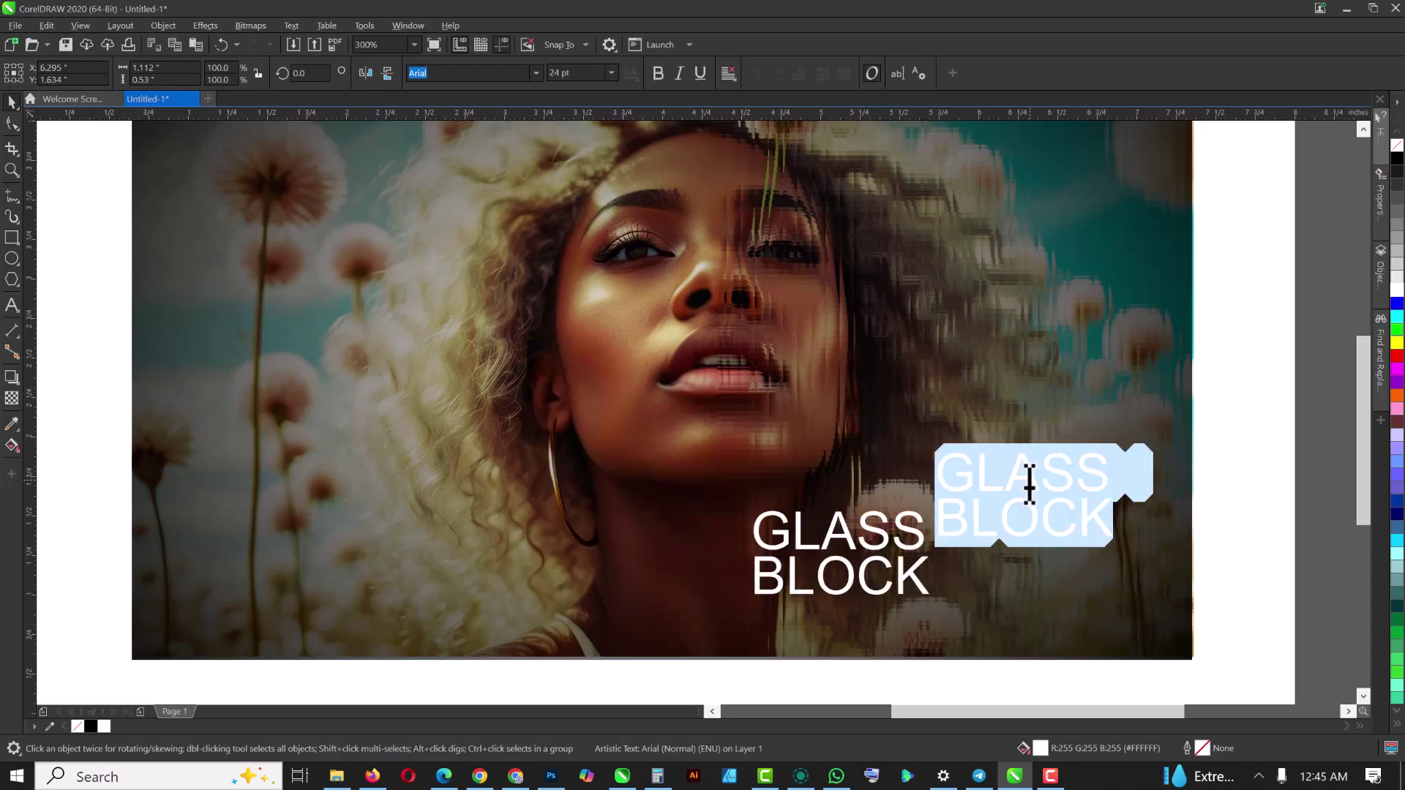
text(EFFECT)
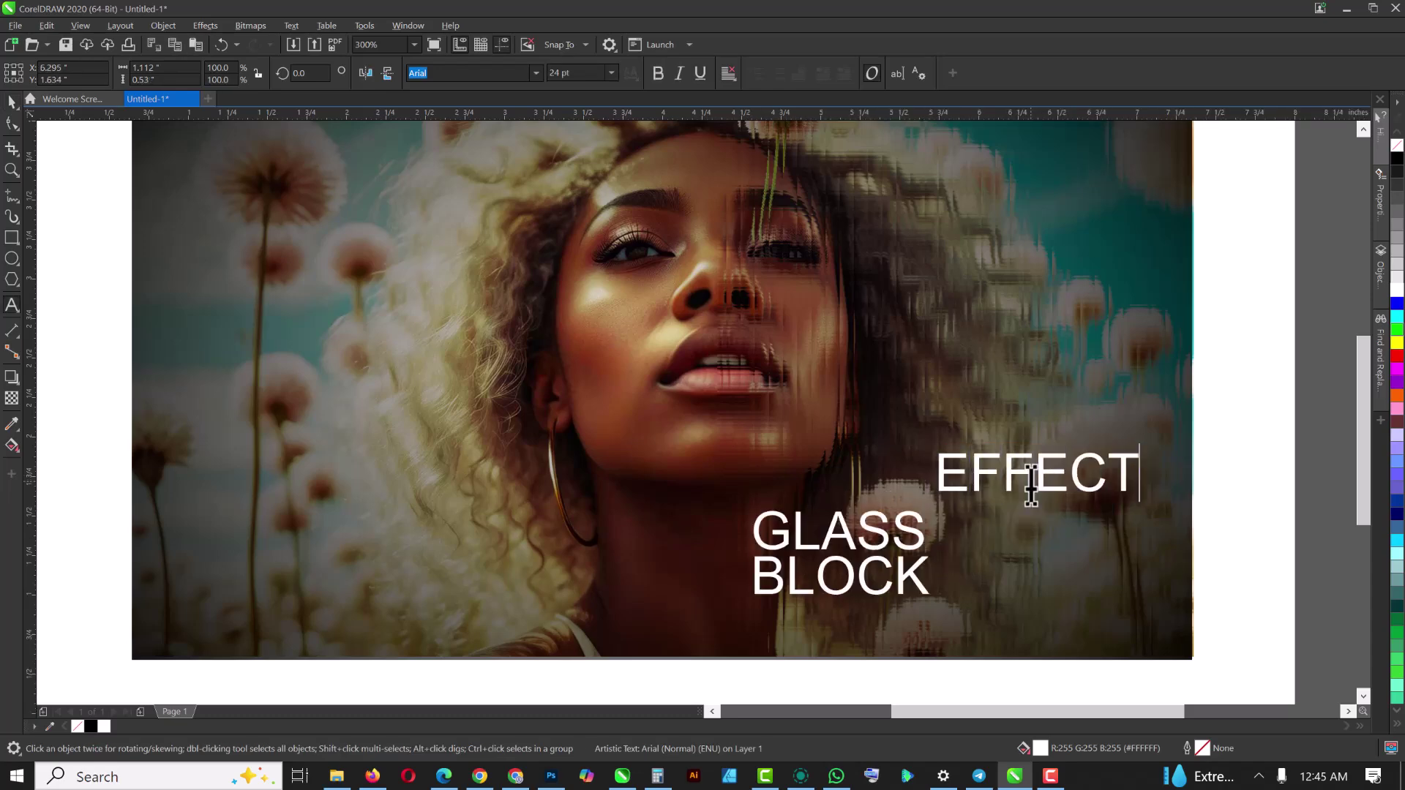
key(ctrl+space)
Step: Scale the EFFECT text down to about 10.6 pt and spread its letters widely apart
drag(1143, 448, 1030, 460)
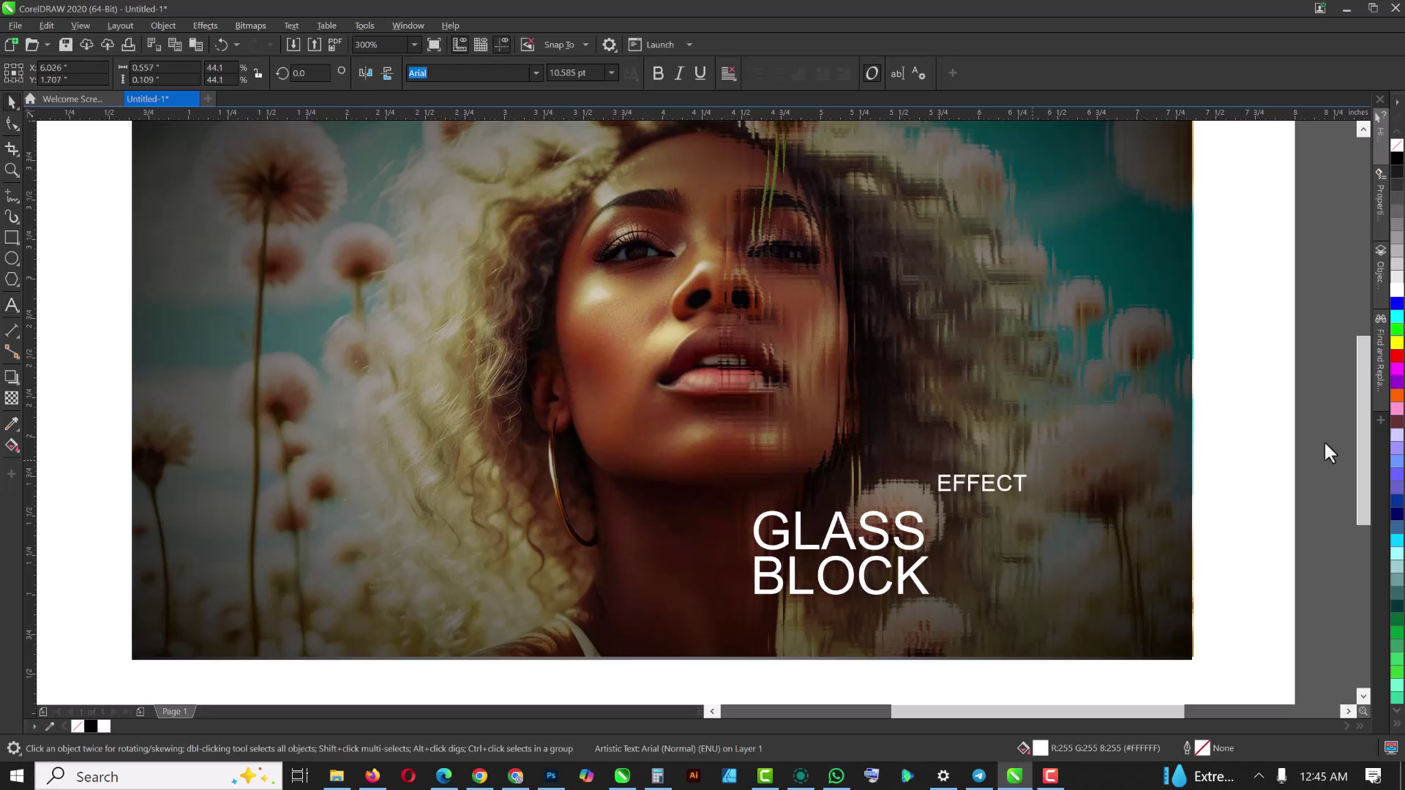
key(F10)
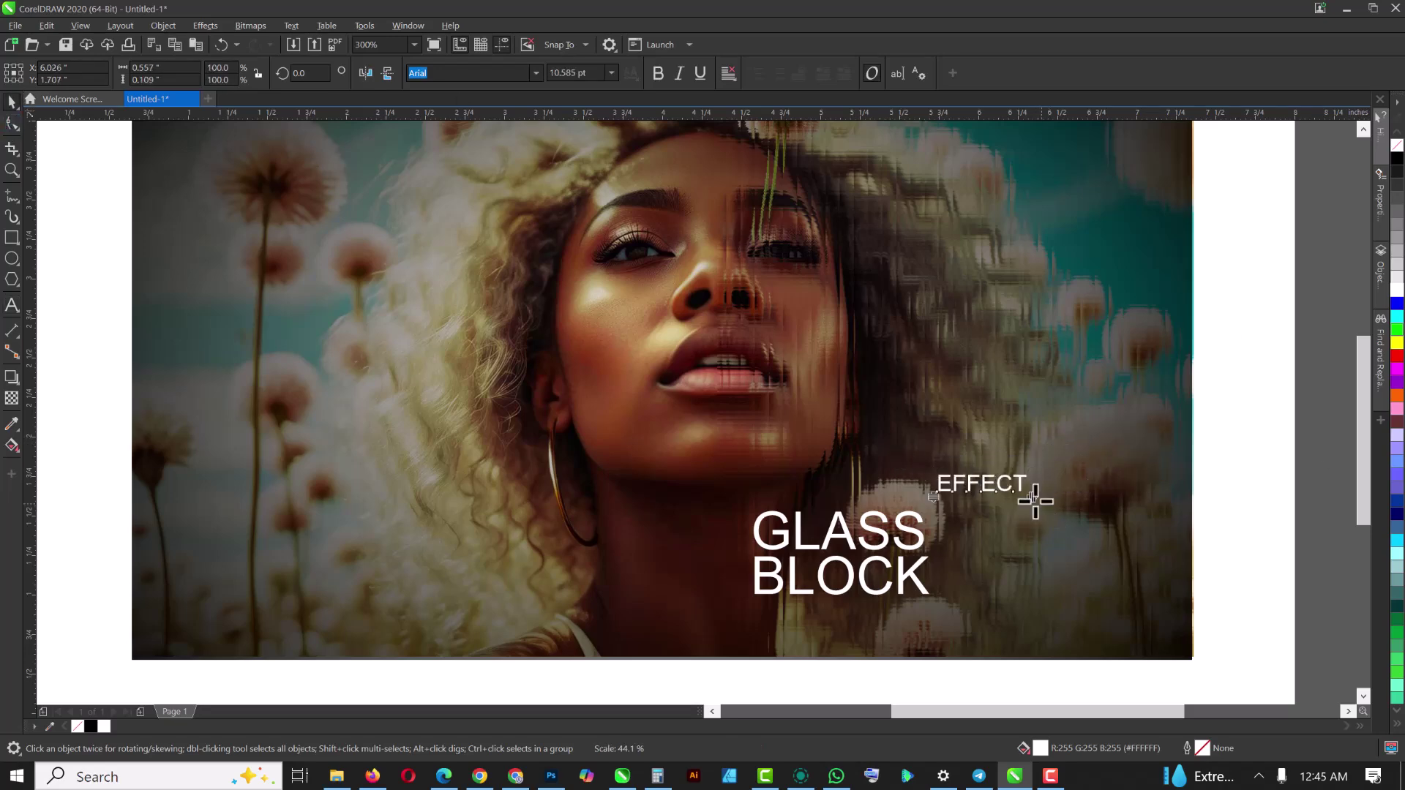
drag(1032, 500, 1166, 508)
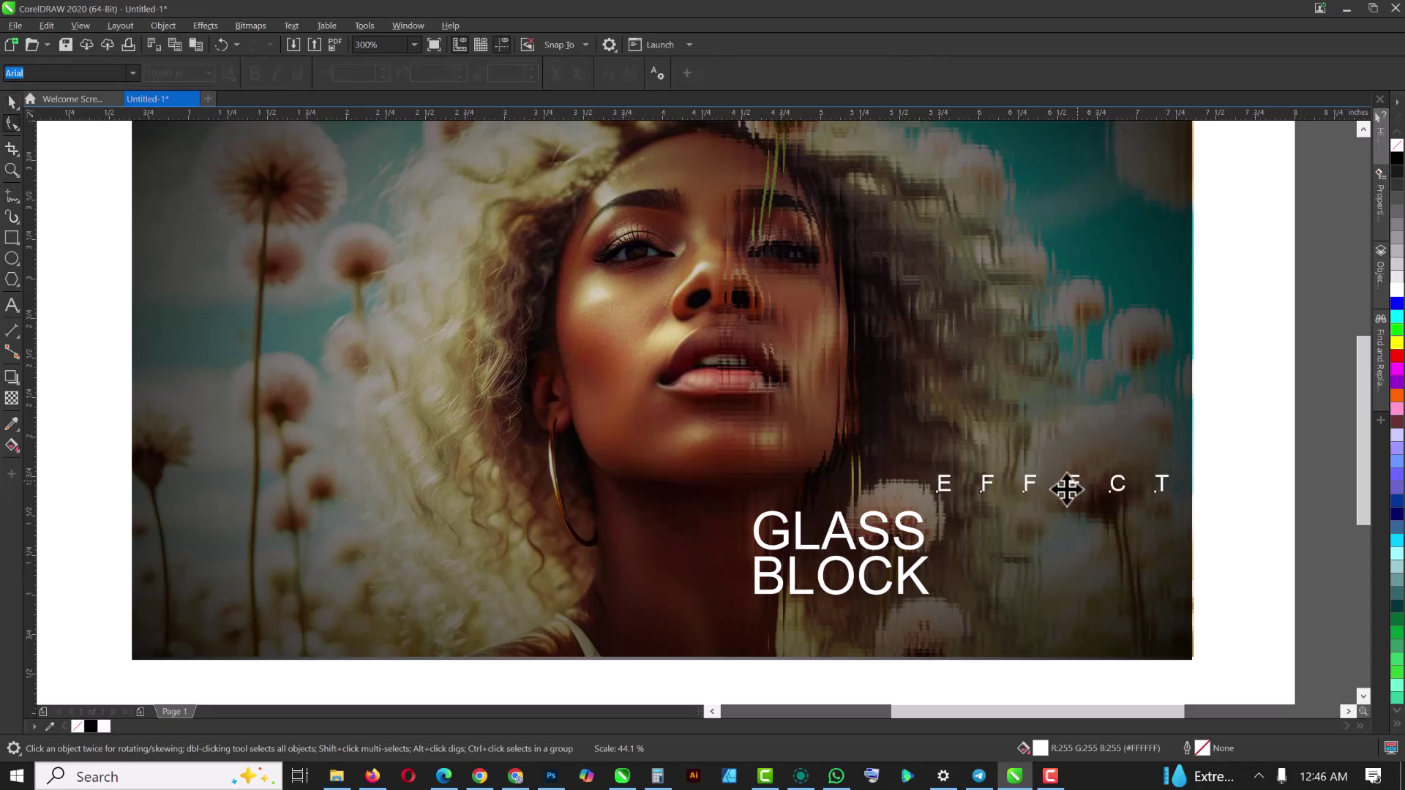
key(space)
Step: Place EFFECT directly beneath BLOCK and scale it to about 1.04 inches wide to fit the title's width
drag(942, 598, 897, 604)
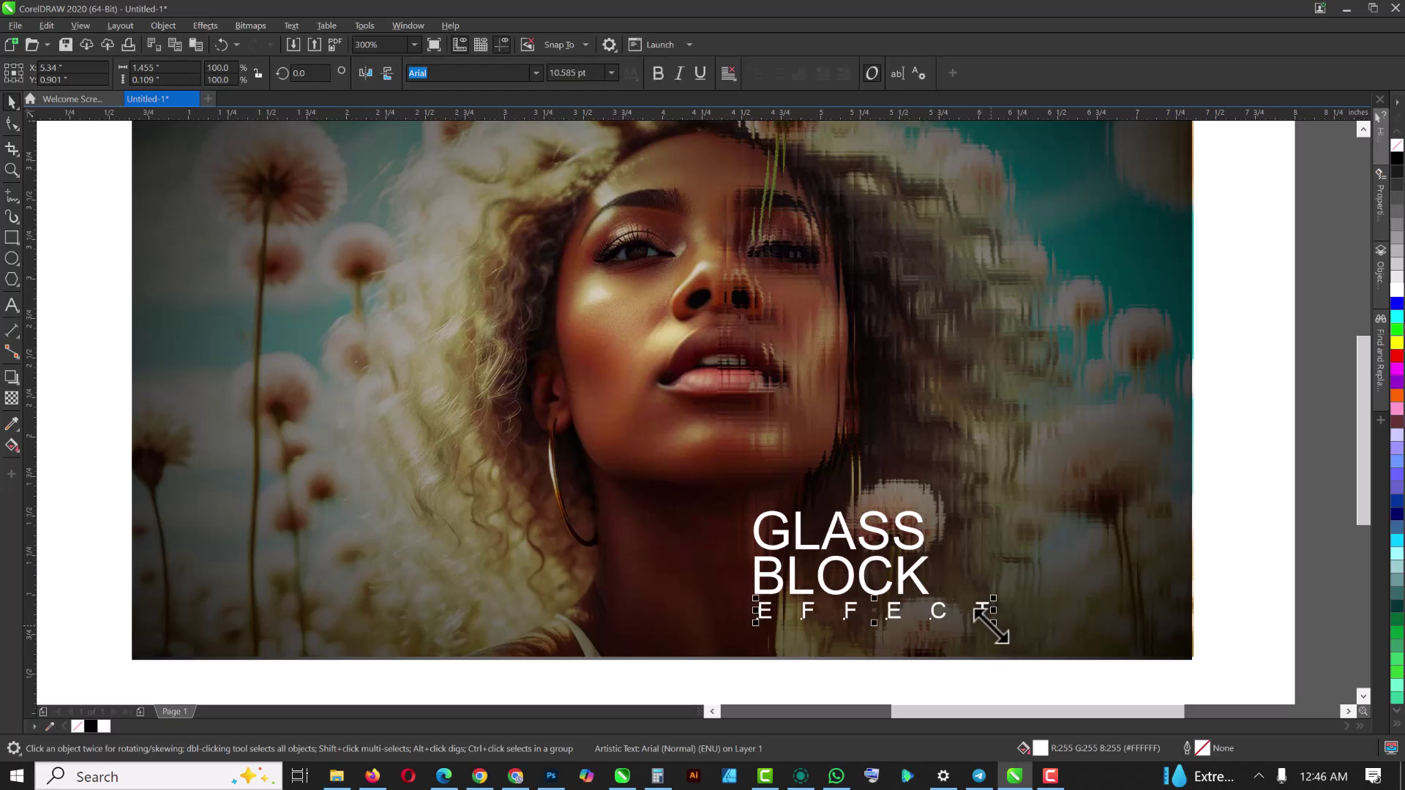
drag(991, 625, 927, 624)
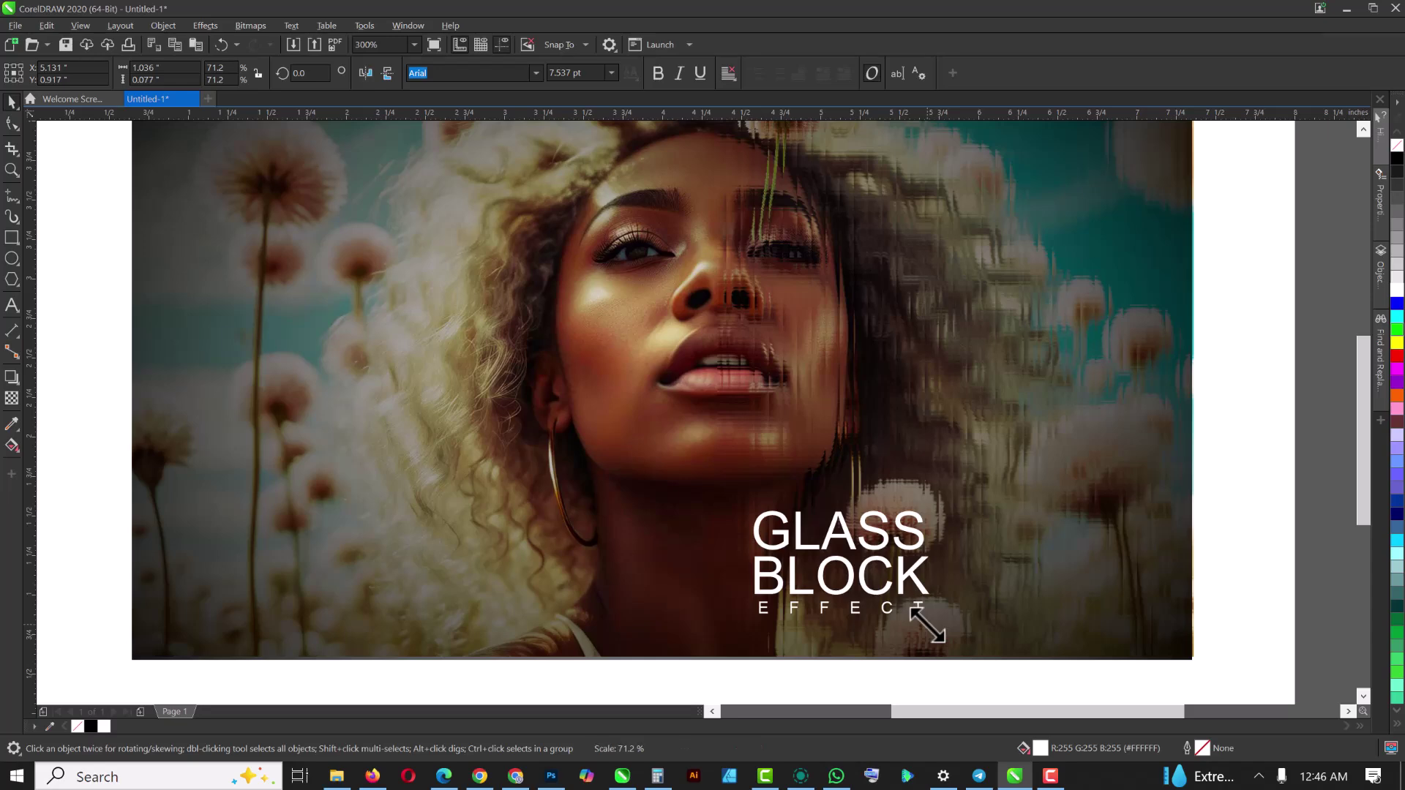
click(1318, 372)
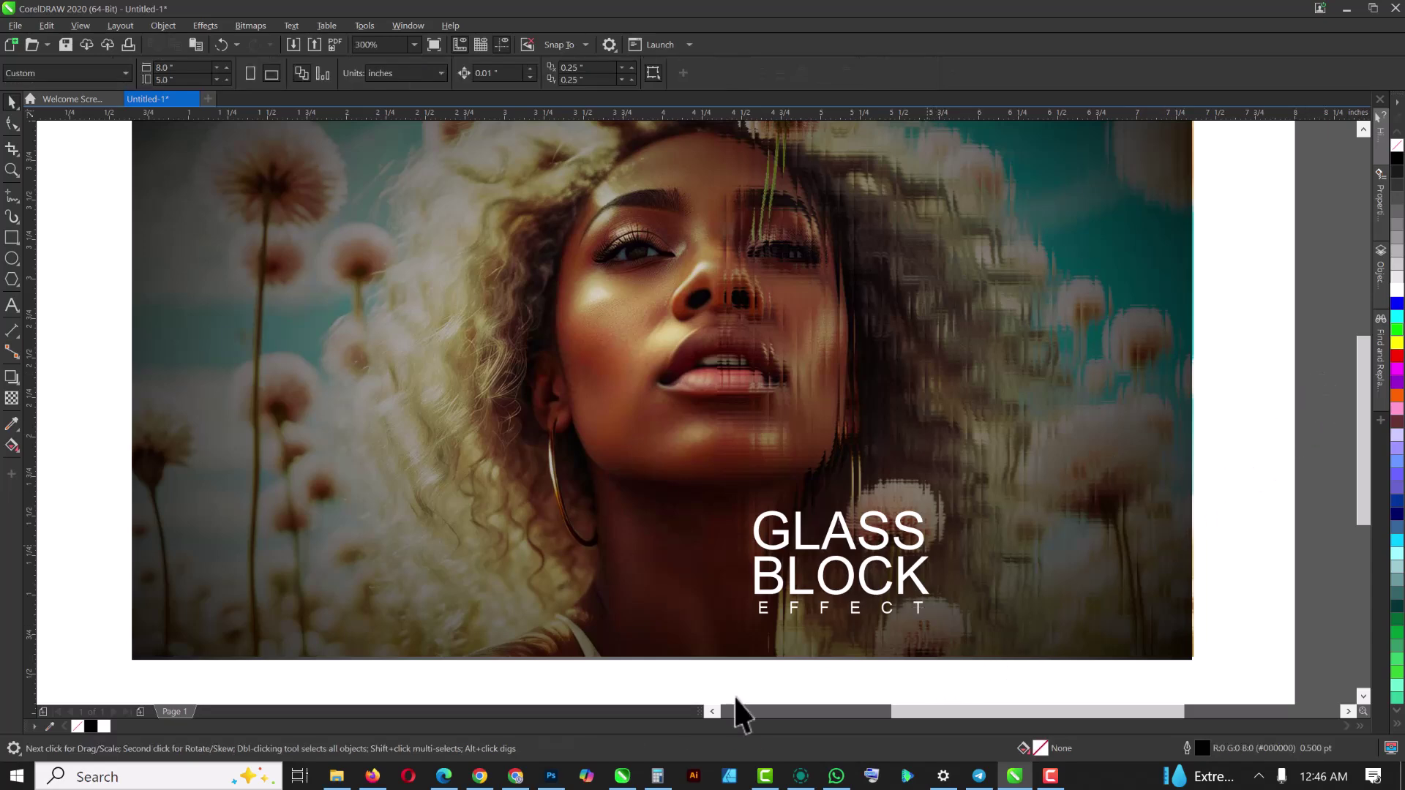
Step: Change the font of the GLASS BLOCK title to Magistral Extra Bold
click(881, 552)
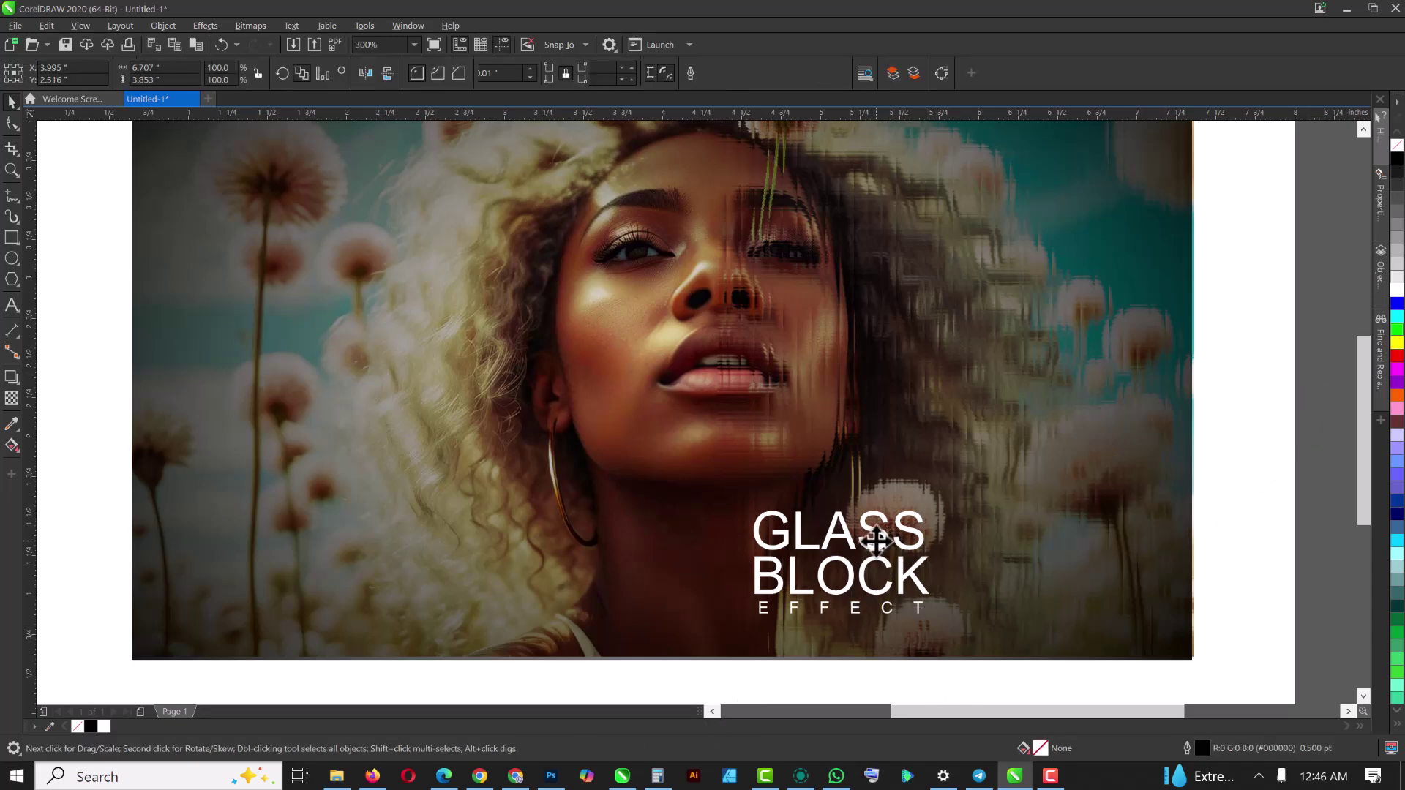
click(877, 567)
click(873, 585)
click(873, 585)
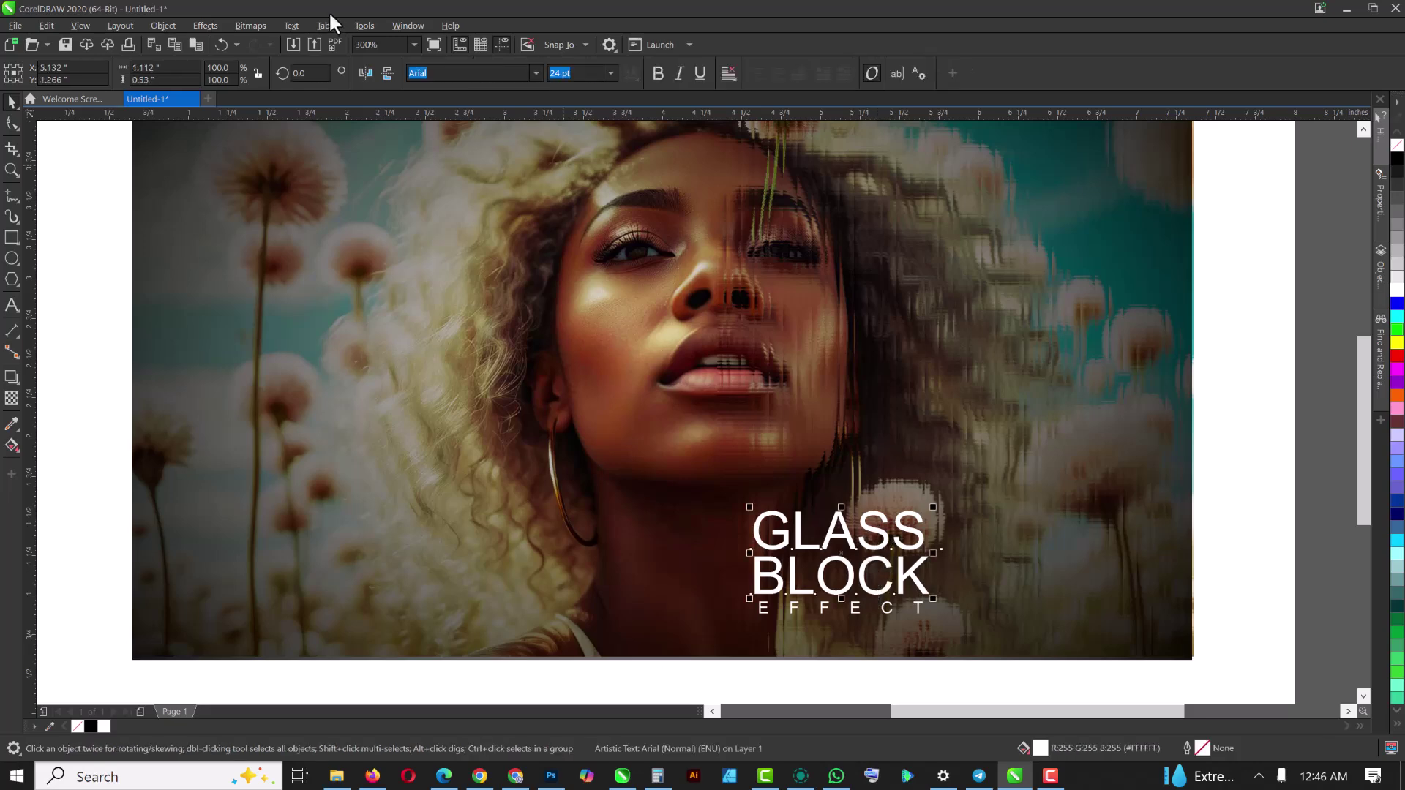
click(538, 72)
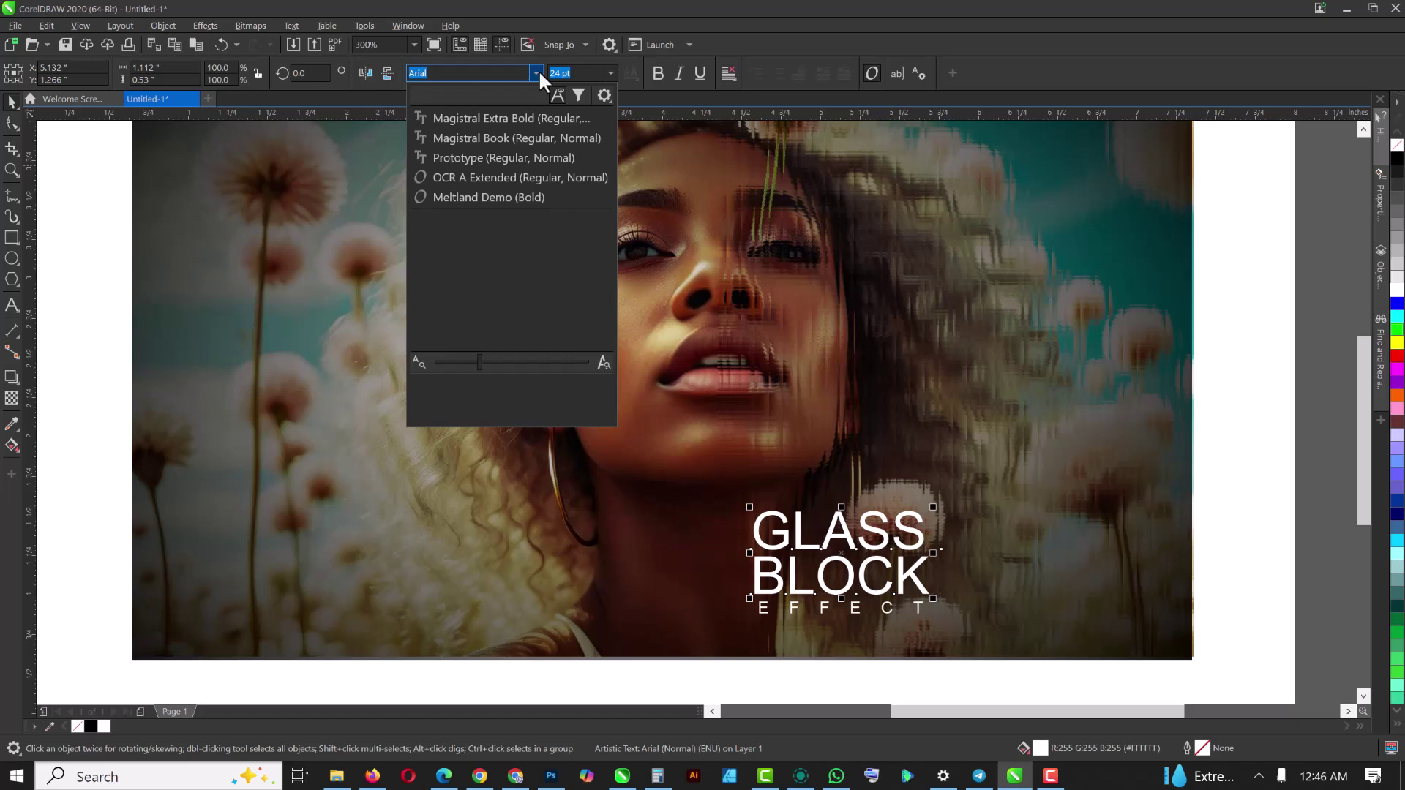
click(515, 116)
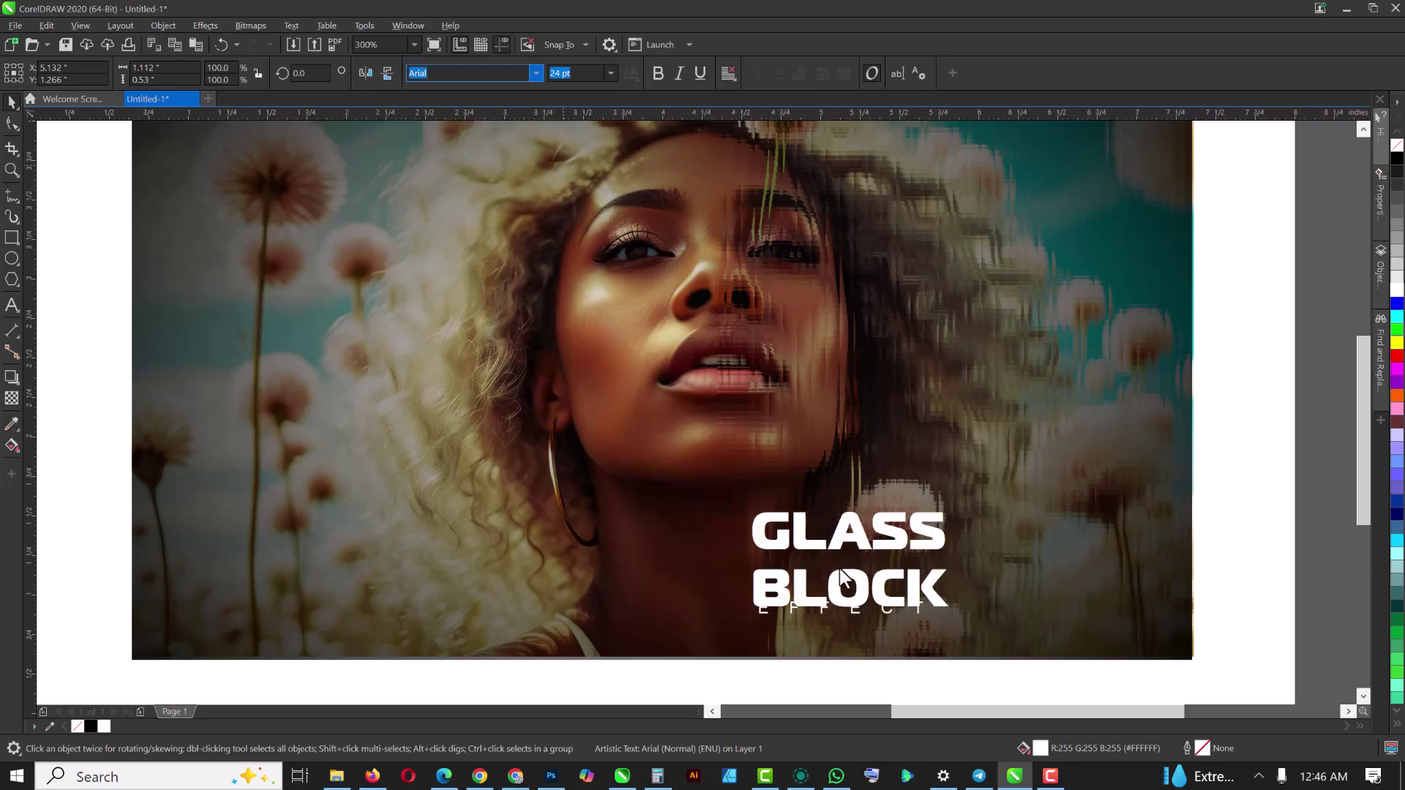
Step: Tighten the line spacing of the GLASS BLOCK title and reposition it just above the word EFFECT
click(830, 596)
scroll(832, 589, up, 2)
mouse_move(832, 582)
mouse_down()
mouse_move(835, 544)
mouse_move(834, 562)
mouse_up()
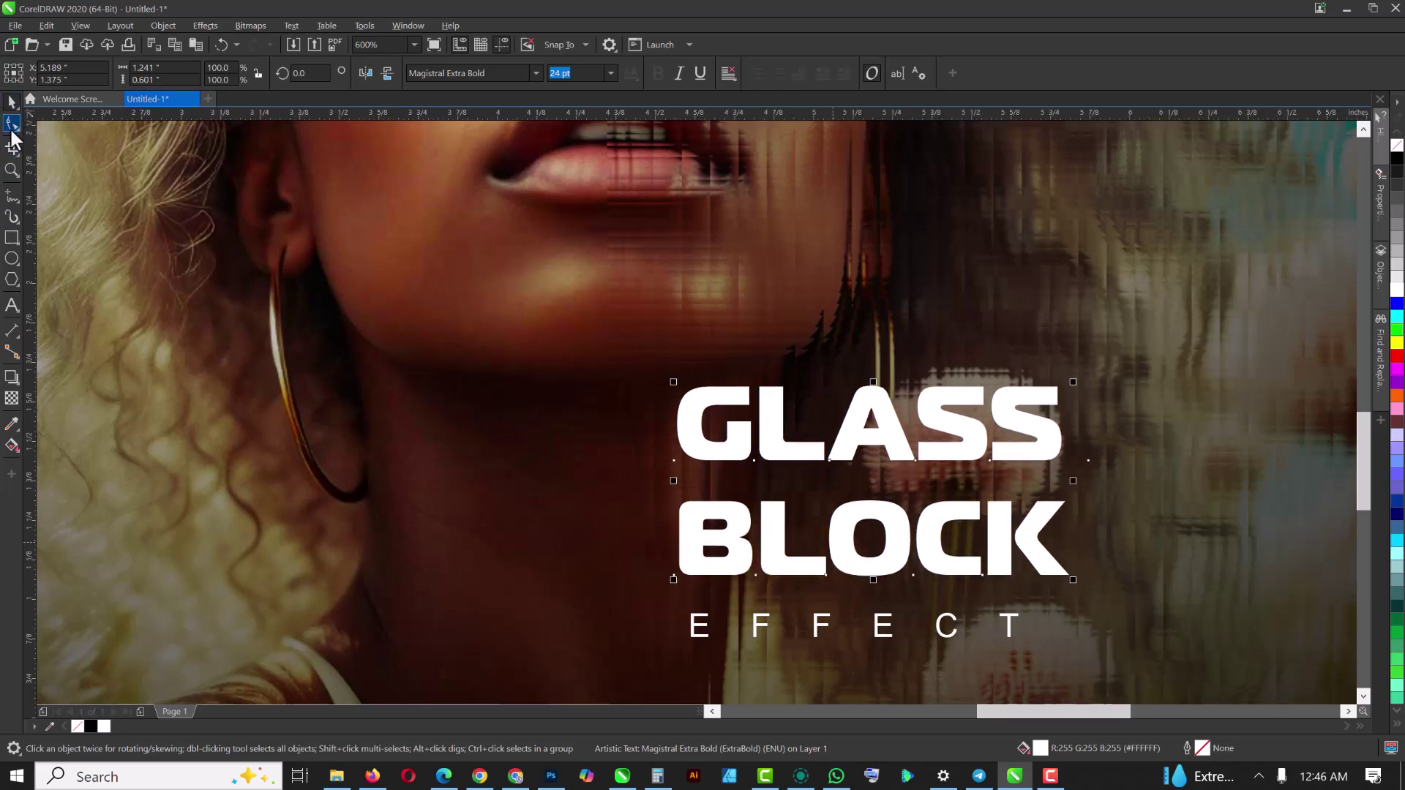
click(11, 126)
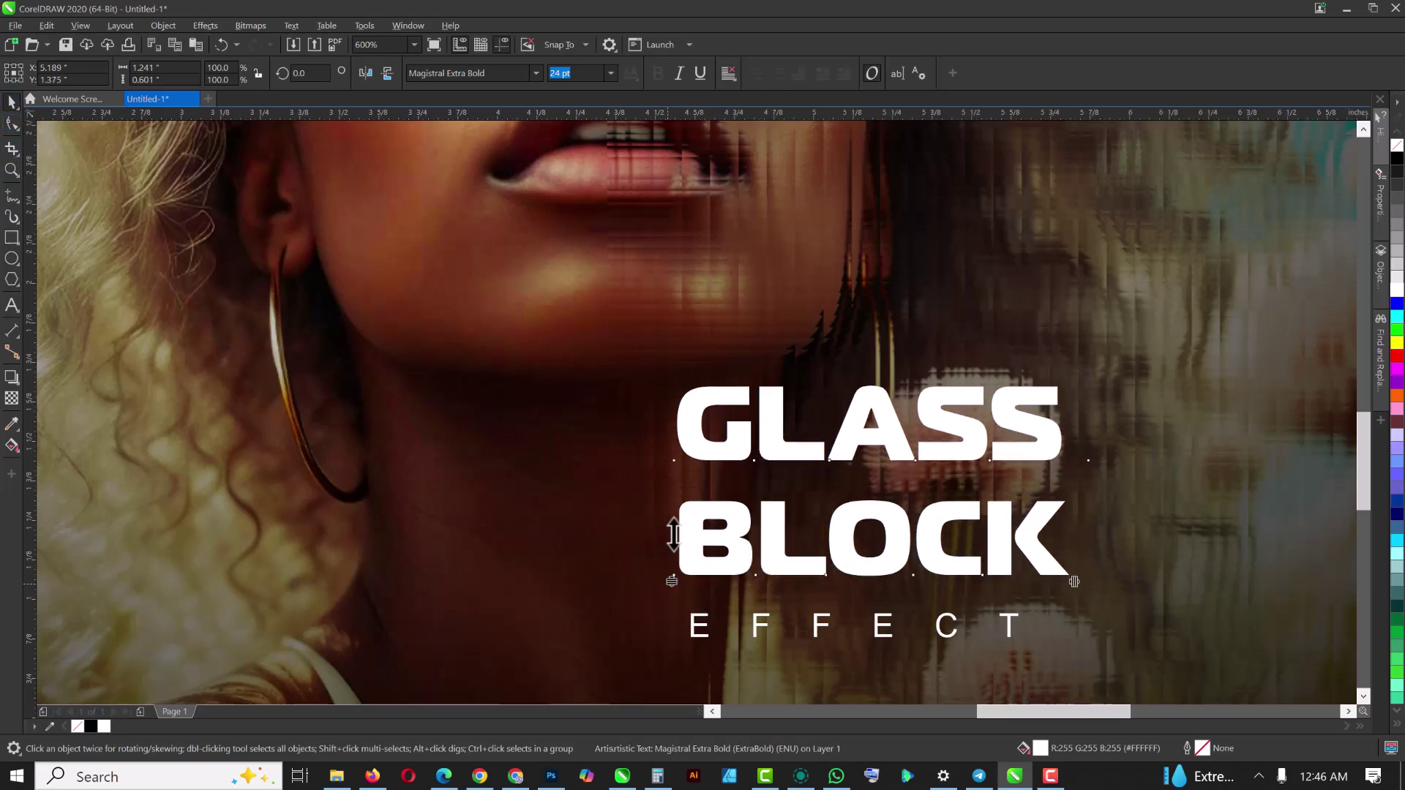
drag(674, 534, 674, 523)
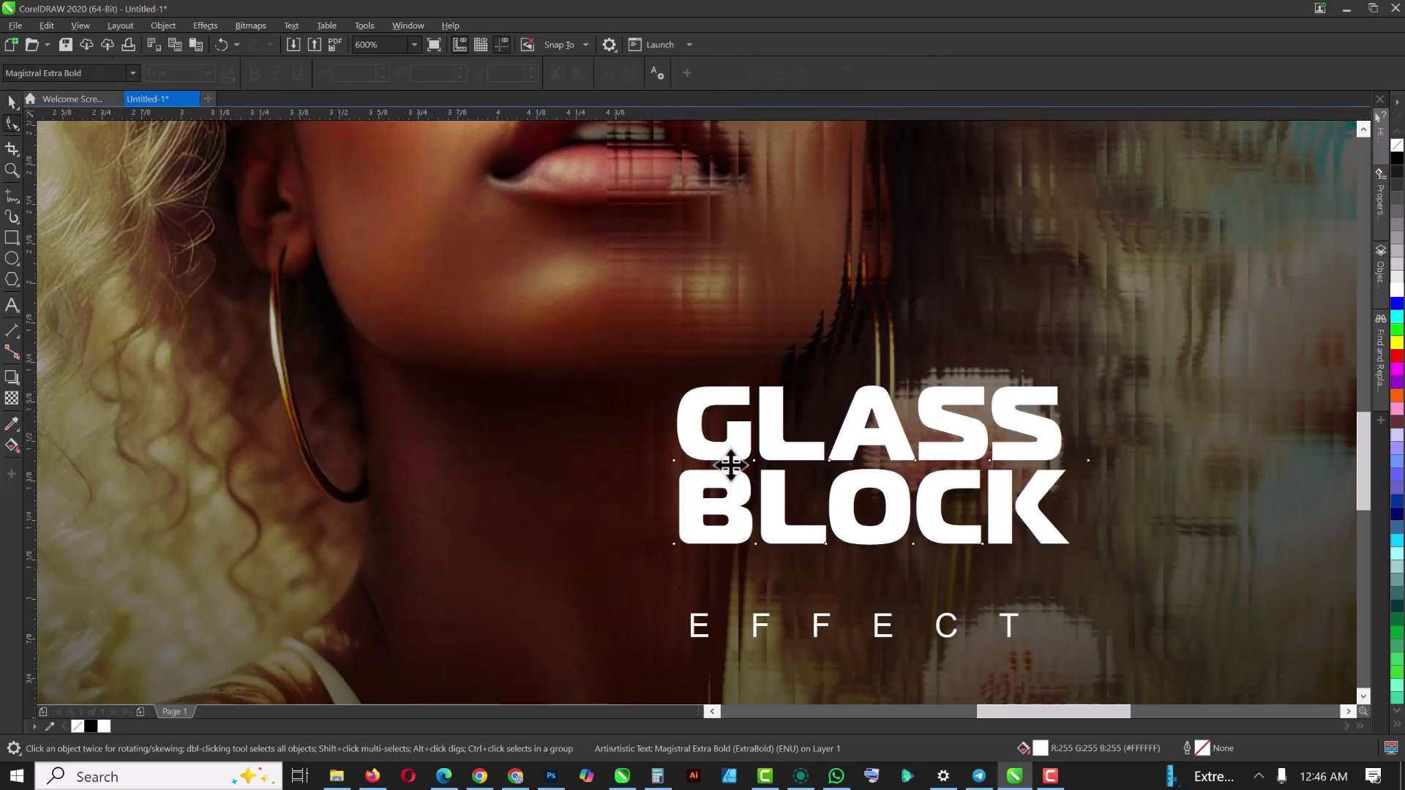
drag(730, 466, 733, 516)
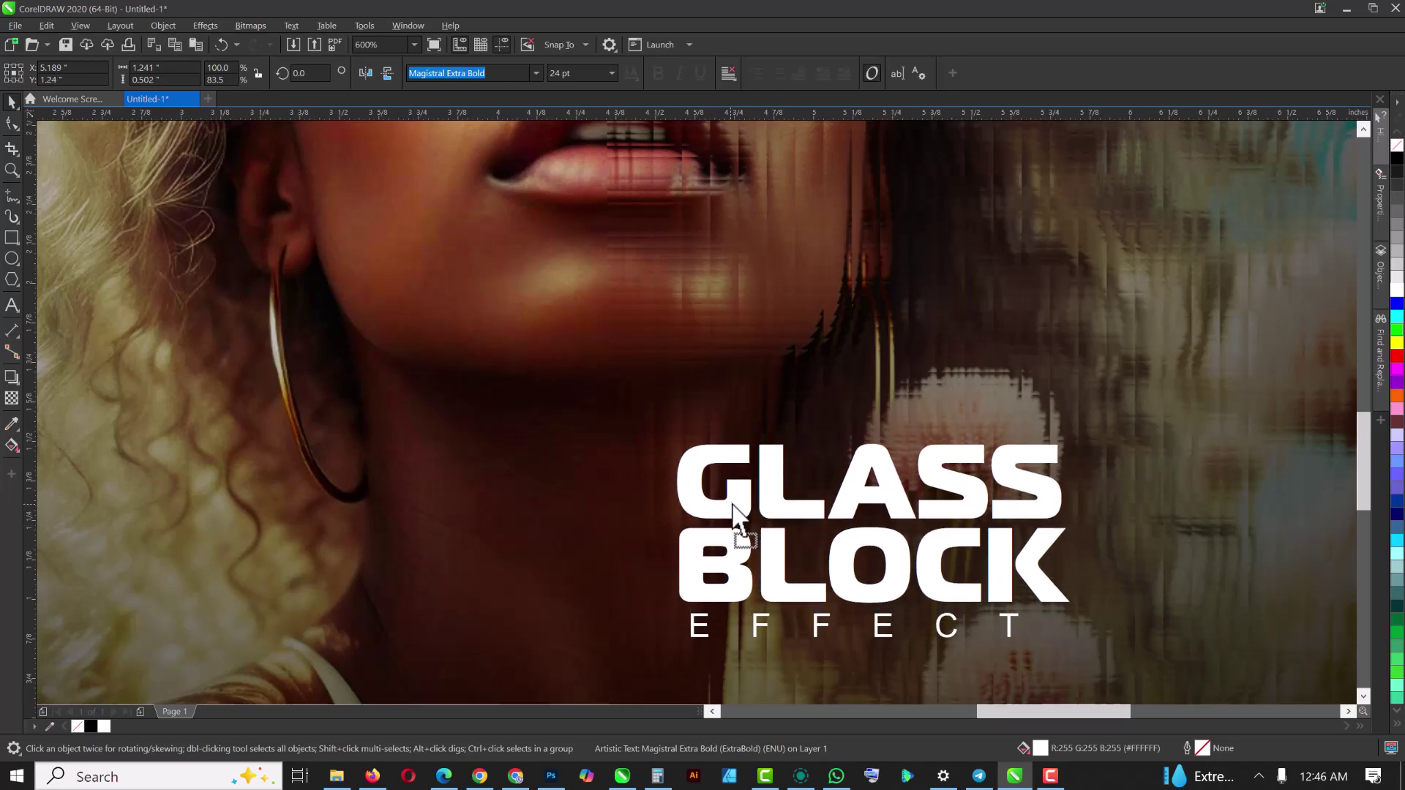
key(Right)
scroll(752, 511, down, 3)
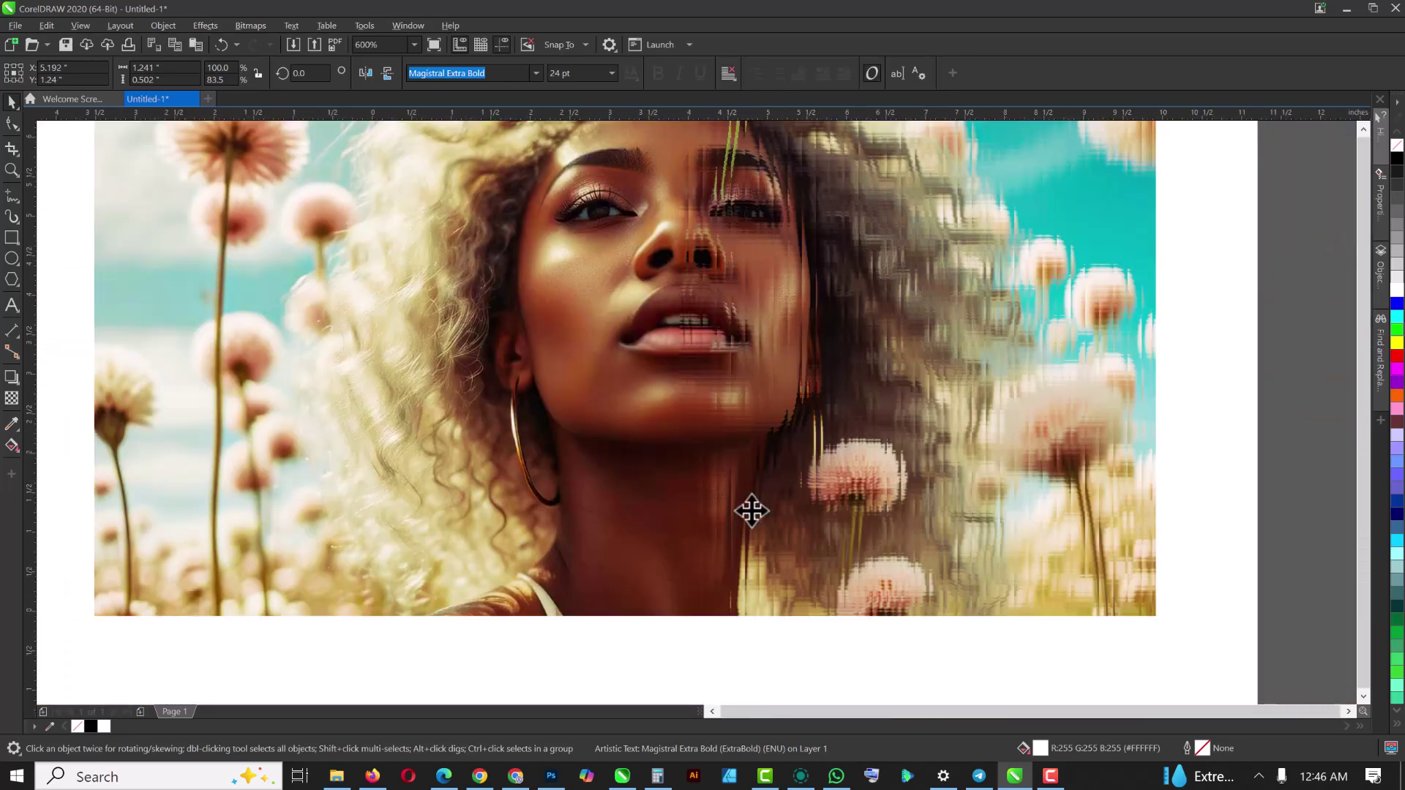
scroll(751, 510, down, 2)
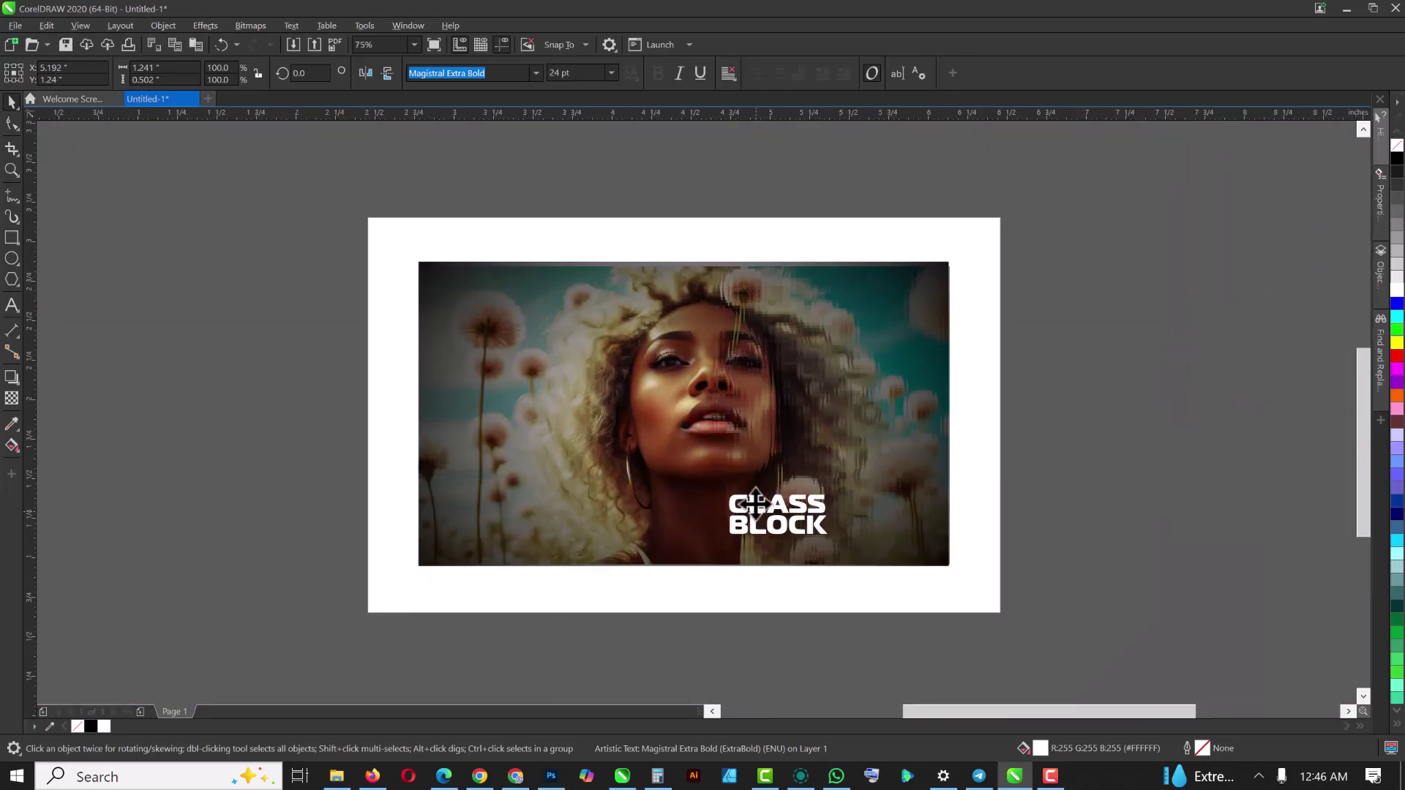
scroll(756, 503, up, 3)
scroll(755, 504, down, 1)
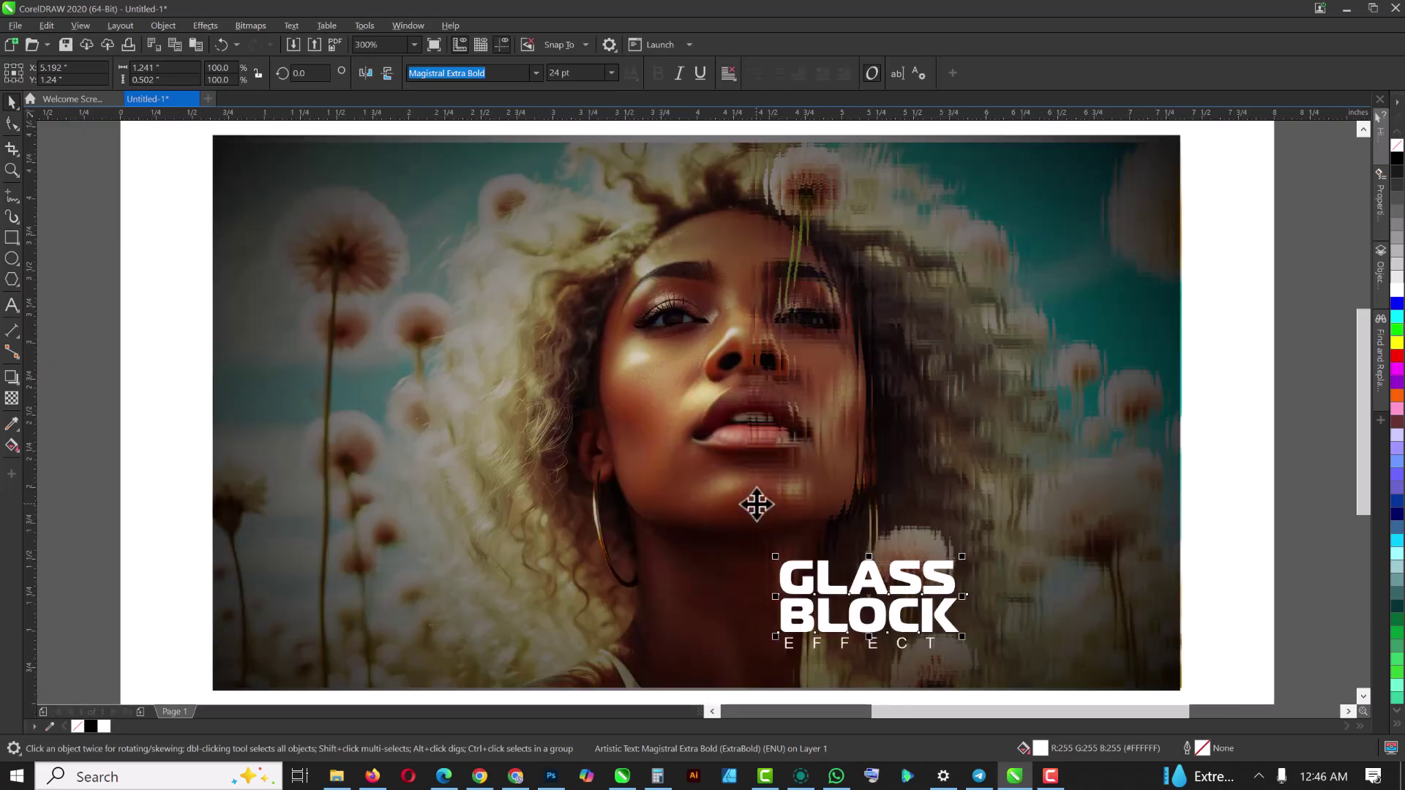
click(1307, 377)
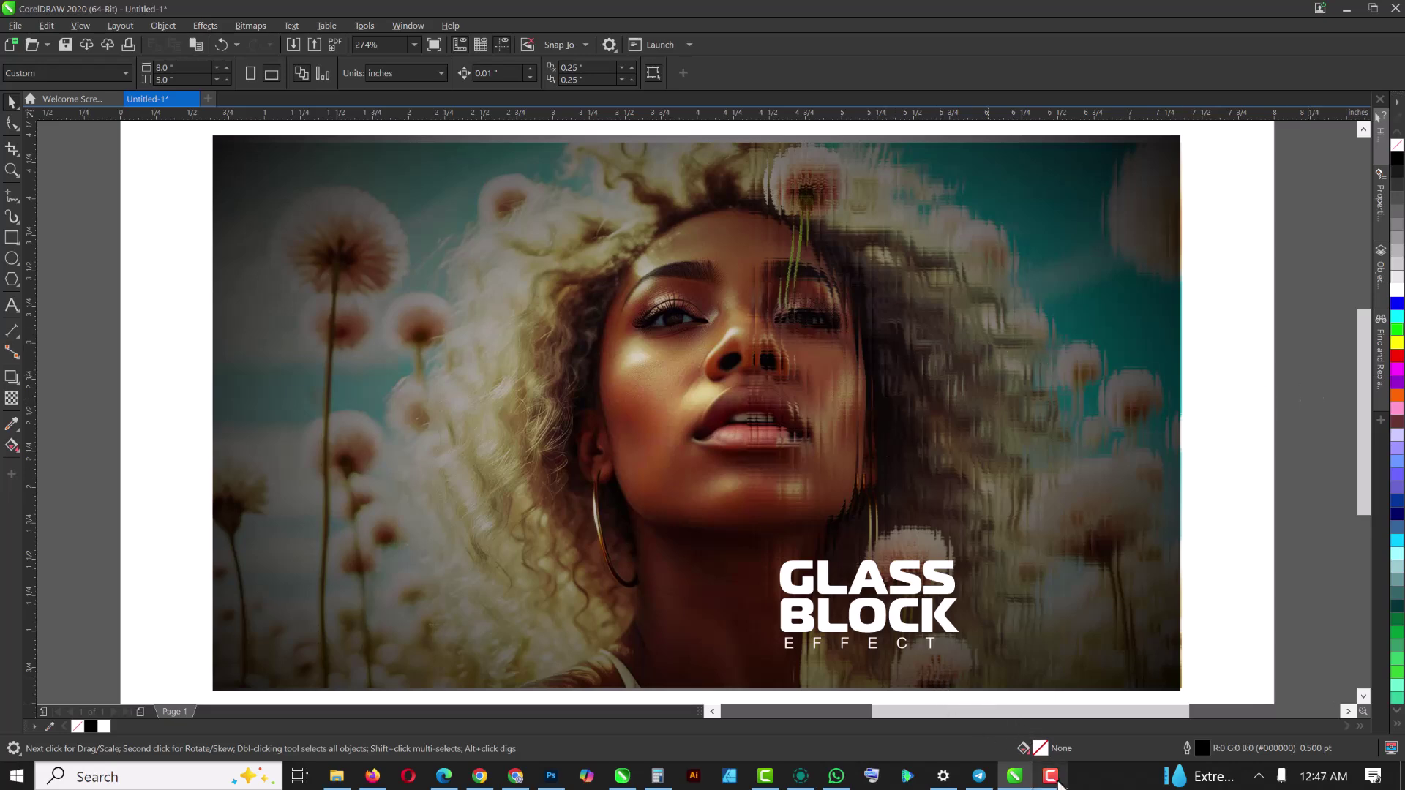
click(1056, 780)
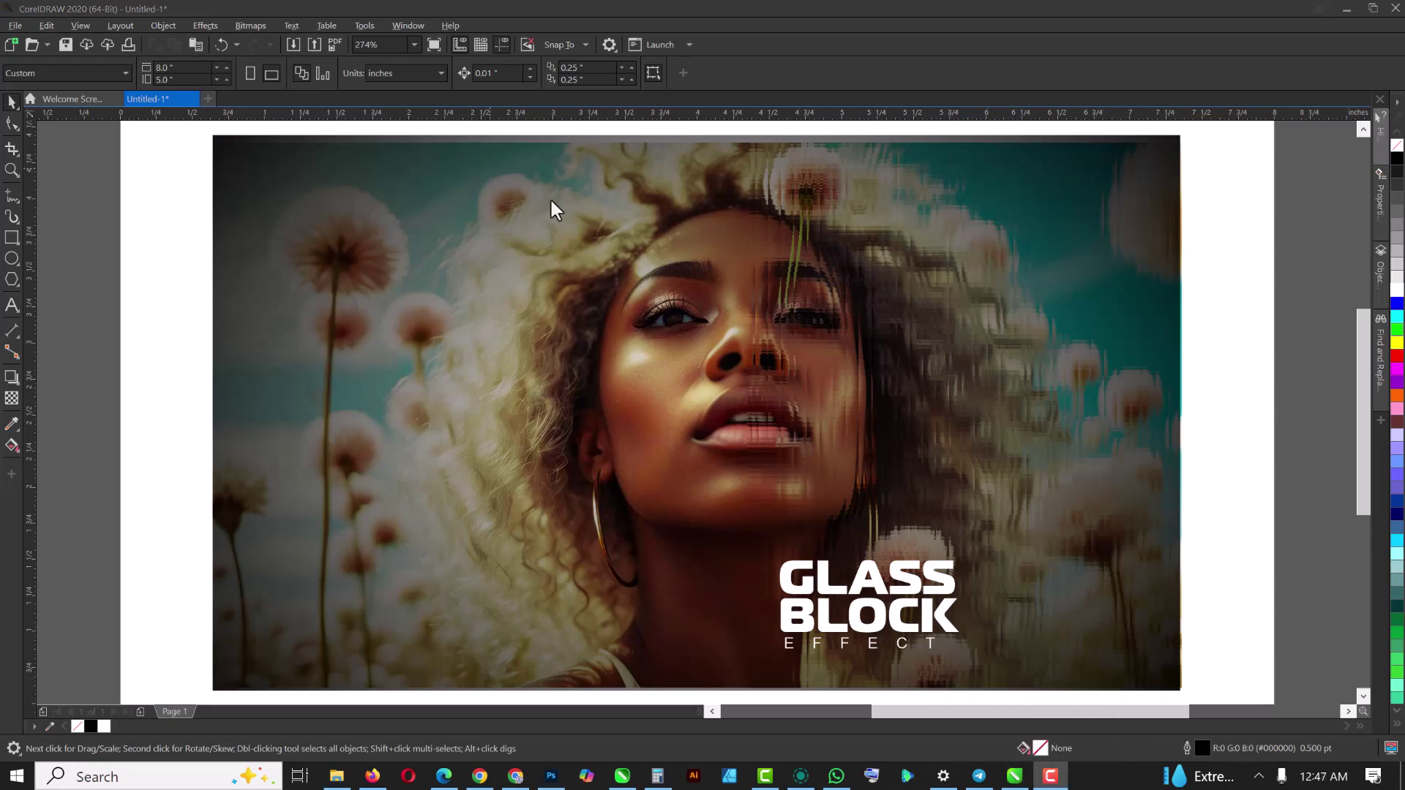